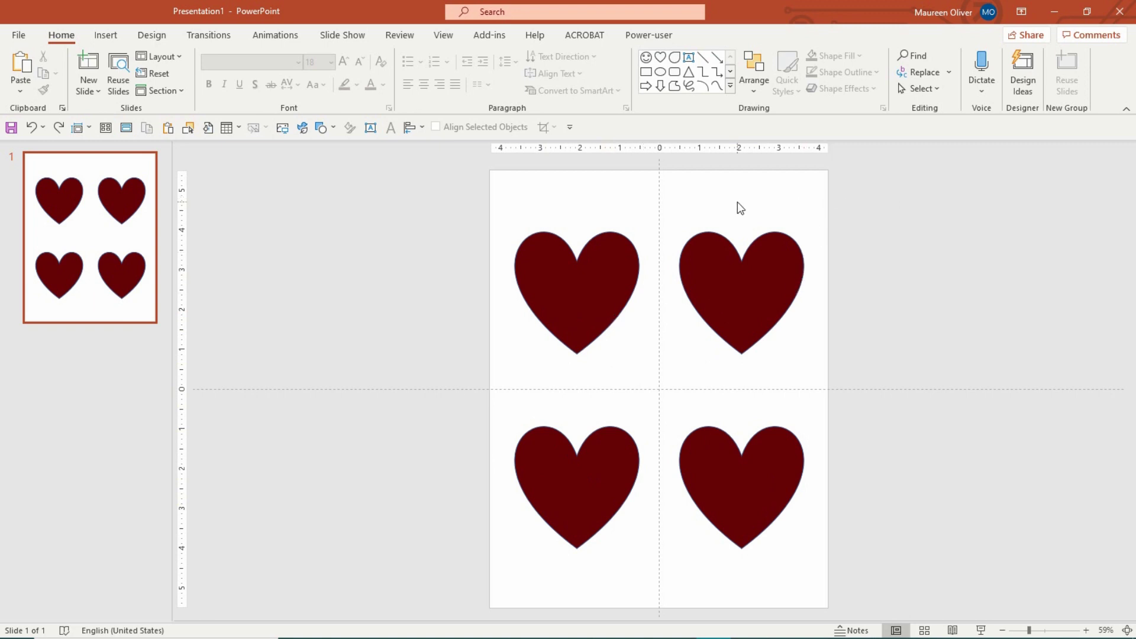
Select the top-left heart and resize PowerPoint so it sits beside the Firefox bird photo.
{"action": "left_click", "coordinate": [589, 274]}
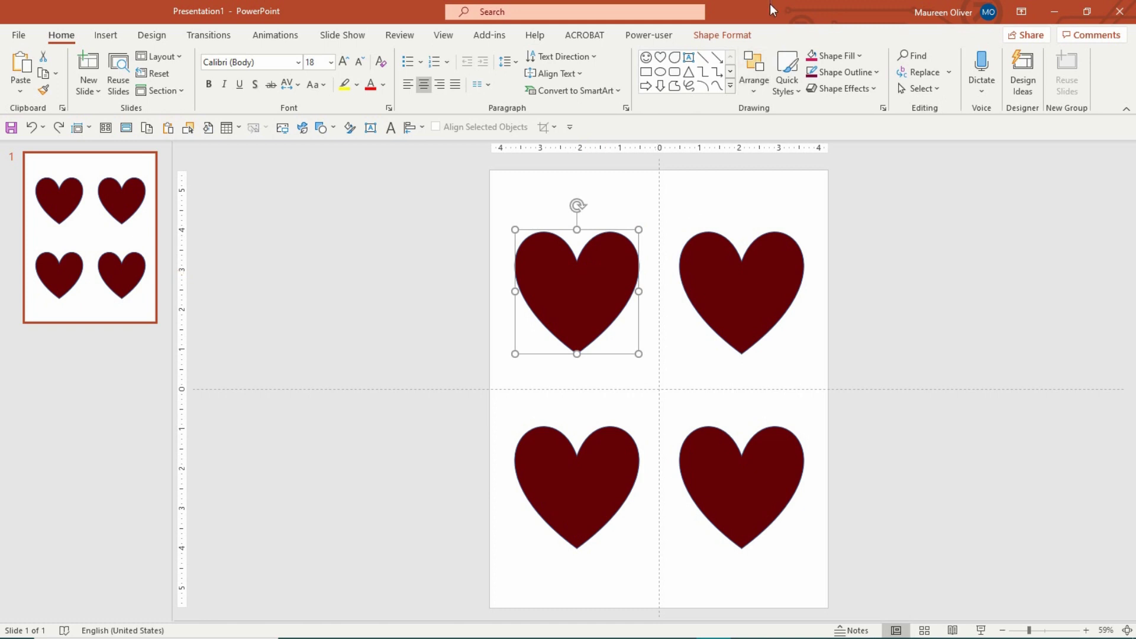
{"action": "left_click_drag", "start_coordinate": [758, 14], "coordinate": [996, 54]}
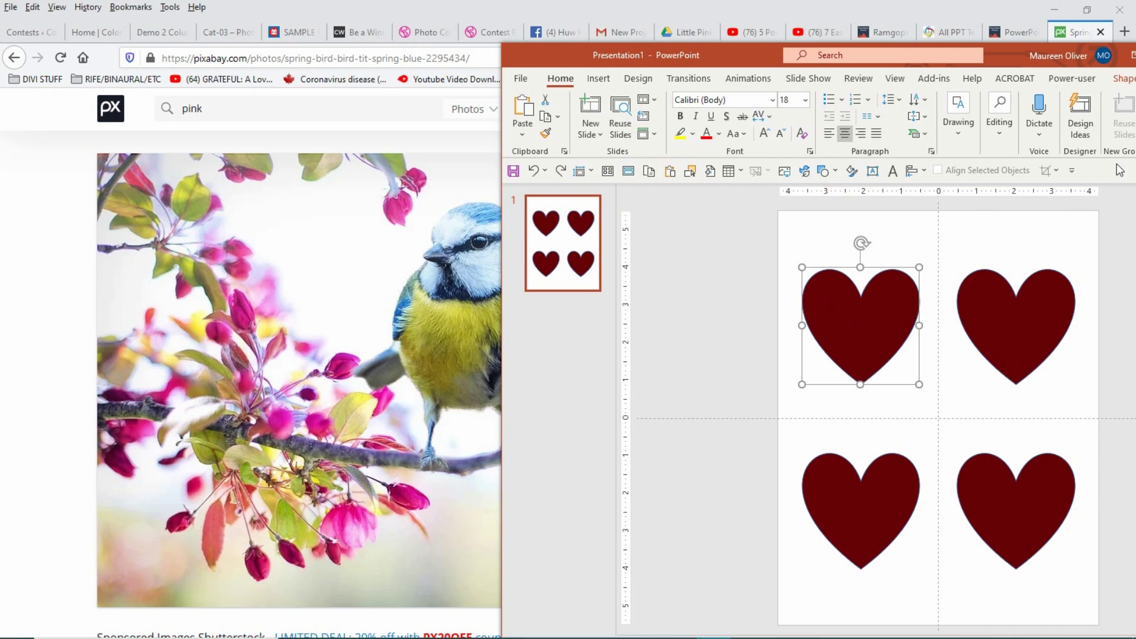
Fill the top-left heart with light blue eyedropped from the bird's head.
{"action": "left_click", "coordinate": [1124, 80]}
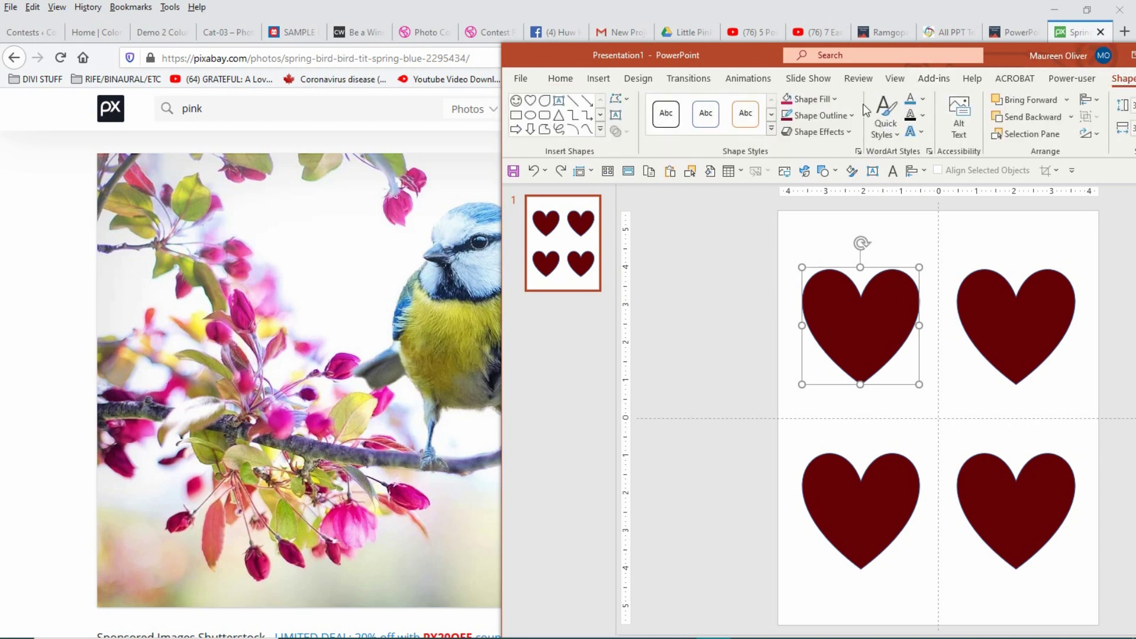
{"action": "left_click", "coordinate": [833, 99]}
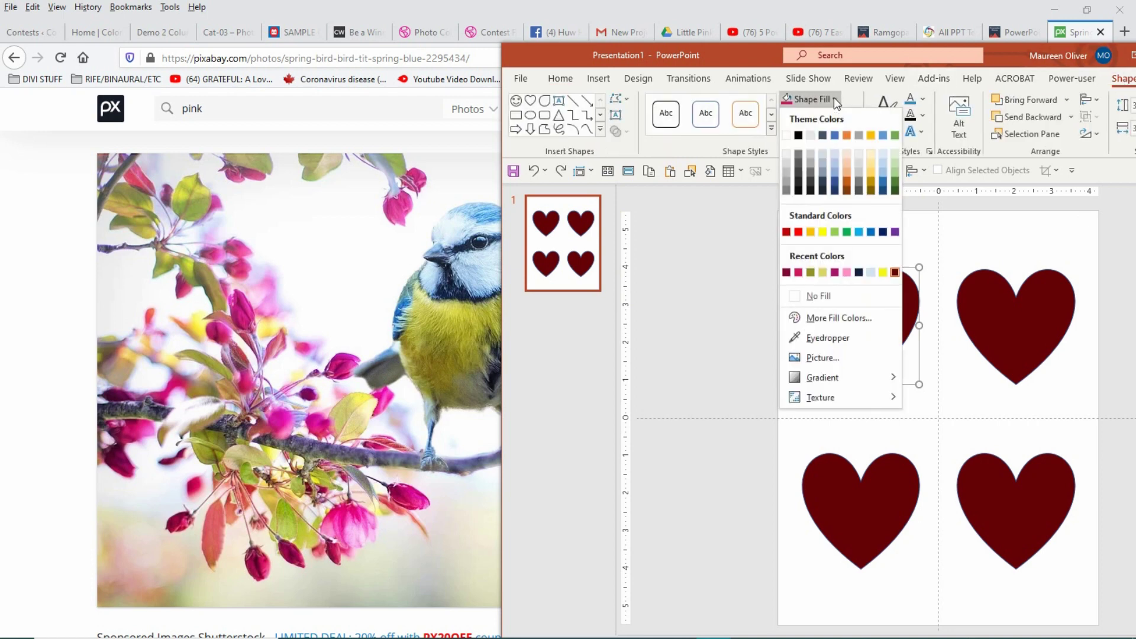
{"action": "left_click", "coordinate": [812, 337]}
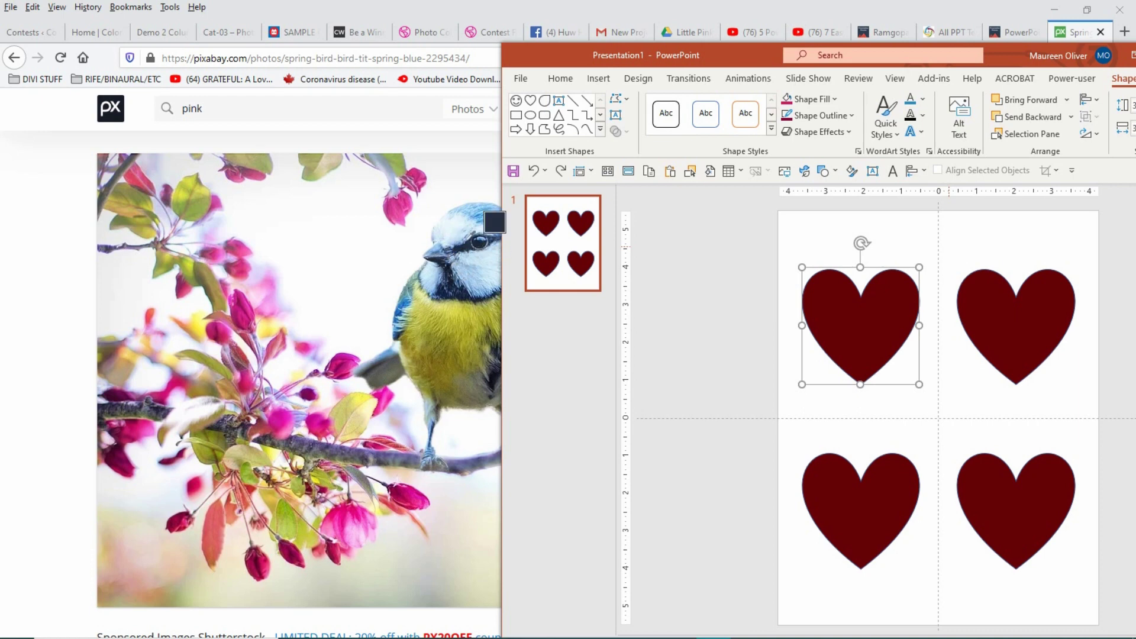
{"action": "left_click", "coordinate": [456, 223]}
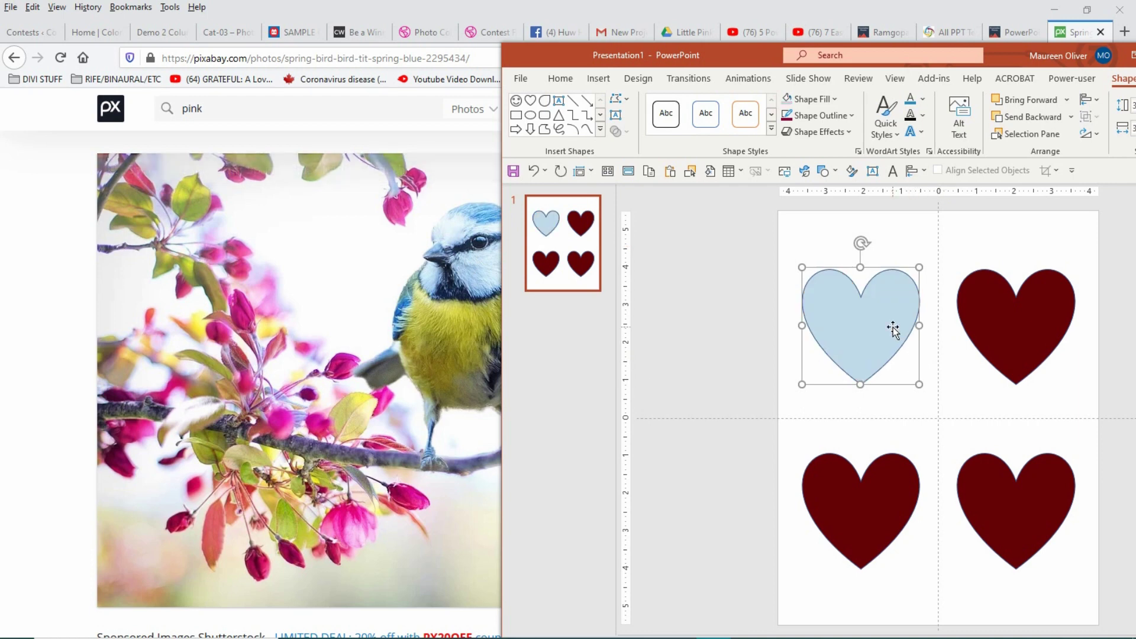
Set the heart's outline colour to dark blue sampled from the bird's feathers.
{"action": "left_click", "coordinate": [851, 116]}
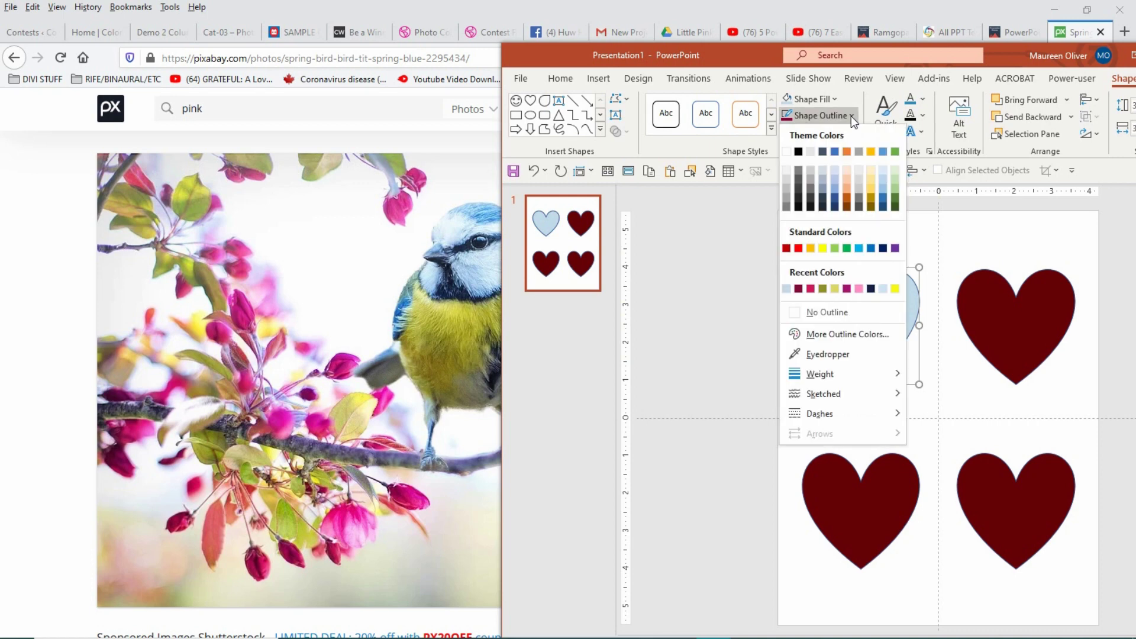
{"action": "left_click", "coordinate": [827, 355]}
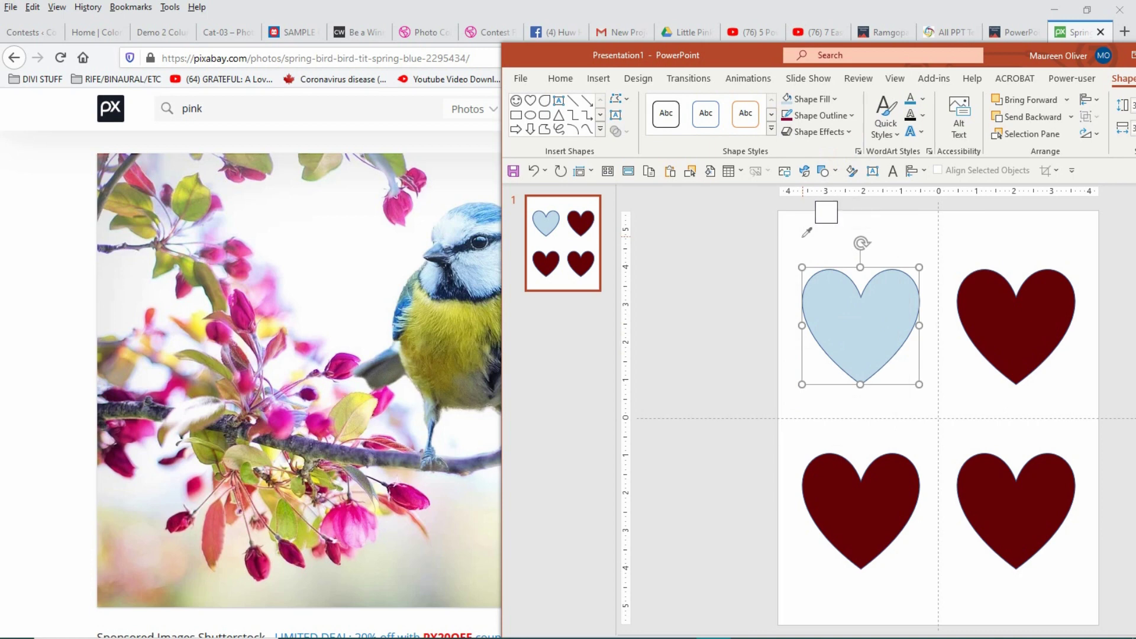
{"action": "left_click_drag", "start_coordinate": [802, 238], "coordinate": [473, 302]}
Make the outline 3 pt with a wavy sketched style, then select the top-right heart.
{"action": "left_click", "coordinate": [851, 117]}
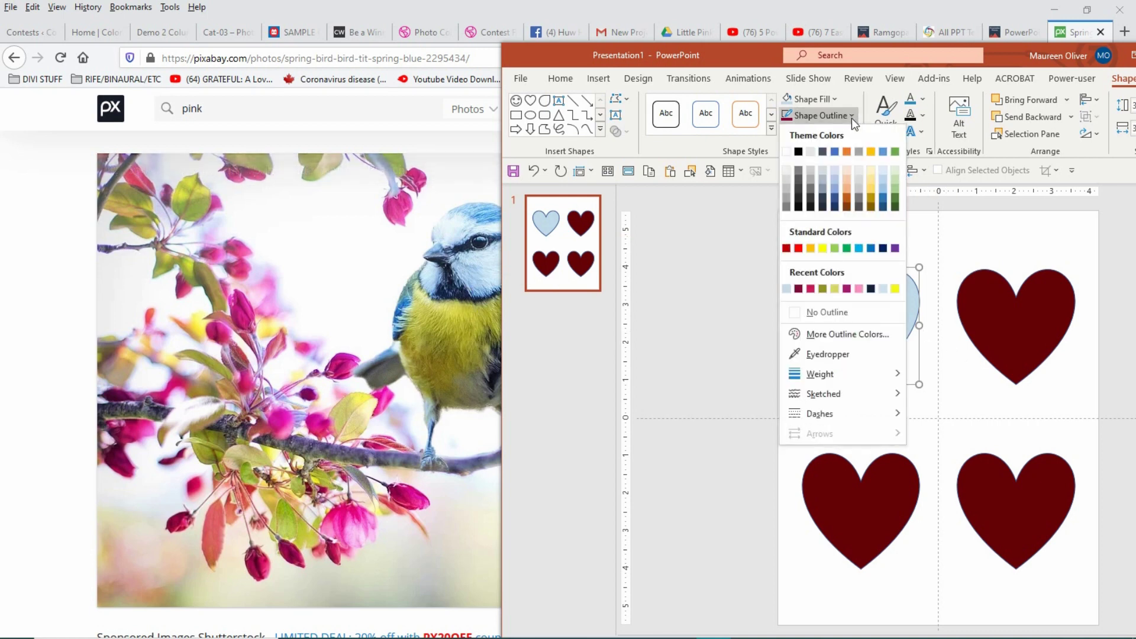
{"action": "mouse_move", "coordinate": [826, 374]}
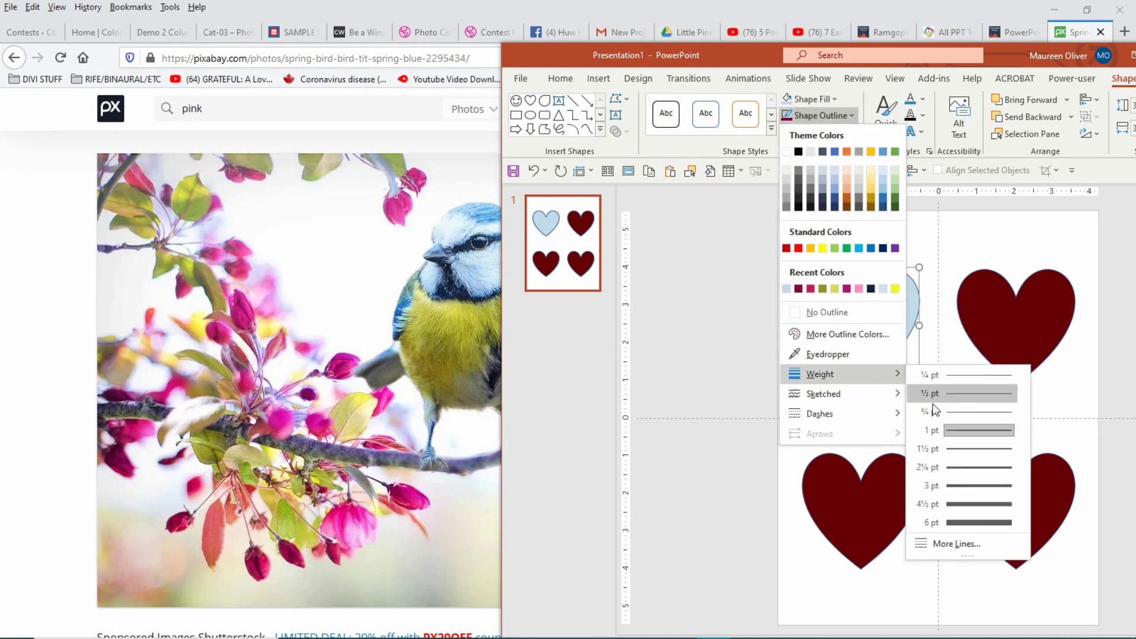
{"action": "left_click", "coordinate": [975, 485]}
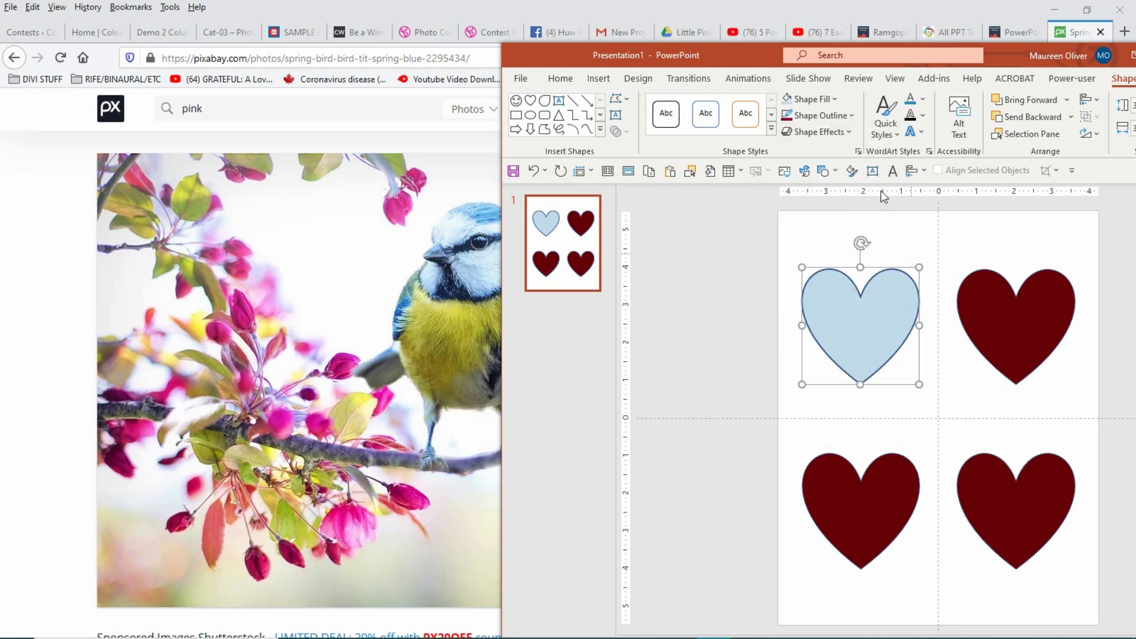
{"action": "left_click", "coordinate": [852, 118]}
{"action": "mouse_move", "coordinate": [844, 391]}
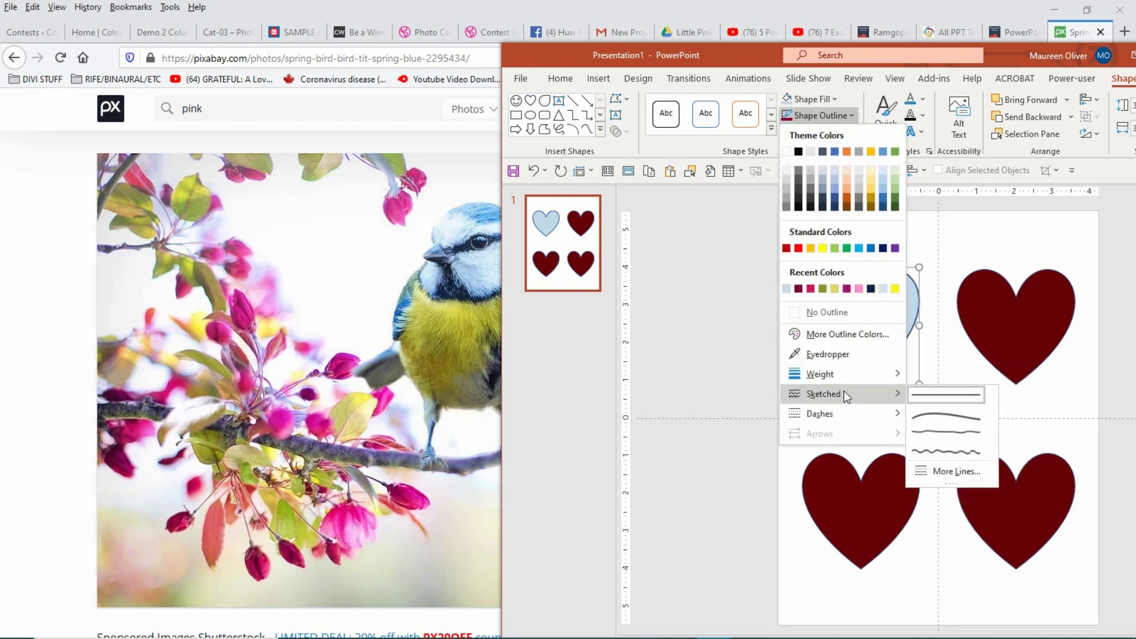
{"action": "left_click", "coordinate": [968, 451]}
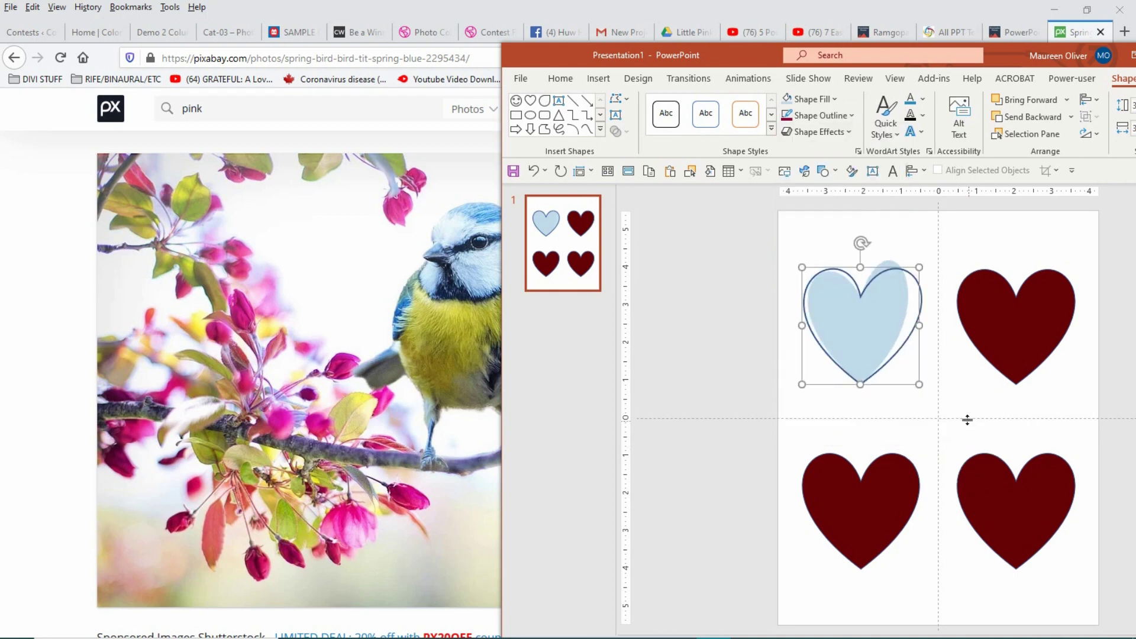
{"action": "left_click", "coordinate": [1031, 320]}
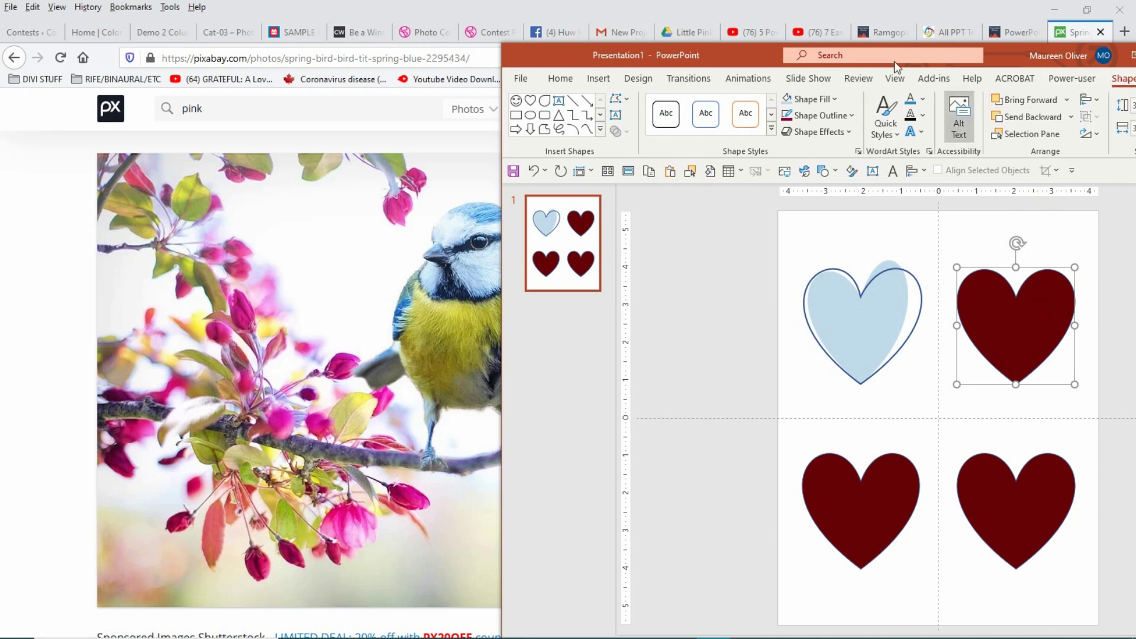
Fill the top-right heart with pink eyedropped from a blossom in the photo.
{"action": "left_click", "coordinate": [836, 98]}
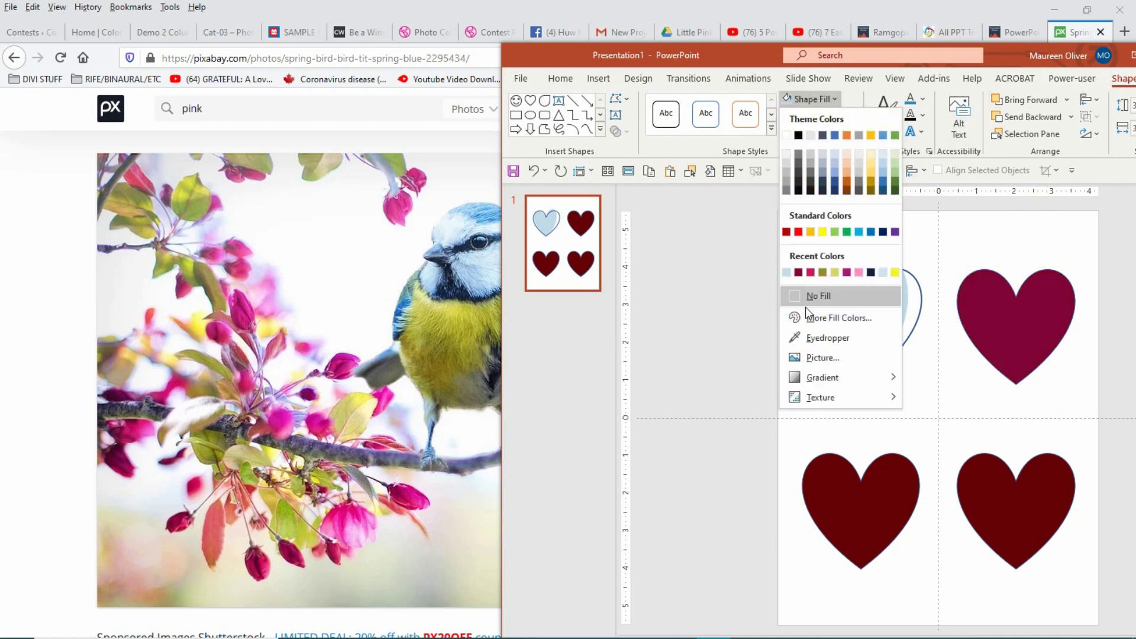
{"action": "left_click", "coordinate": [827, 339]}
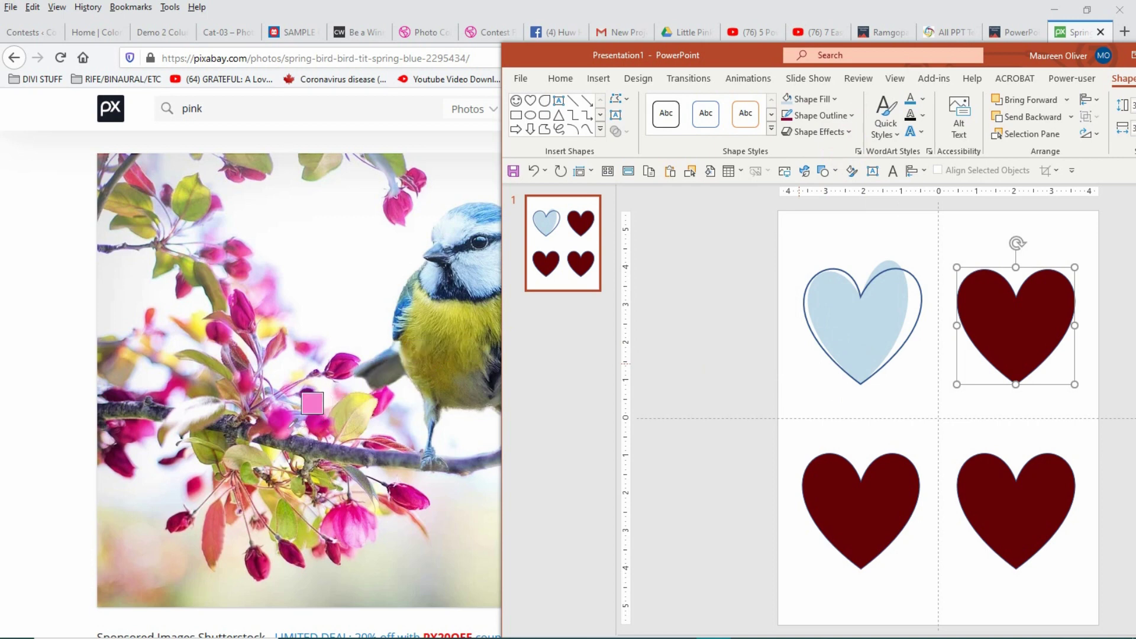
{"action": "left_click", "coordinate": [291, 431]}
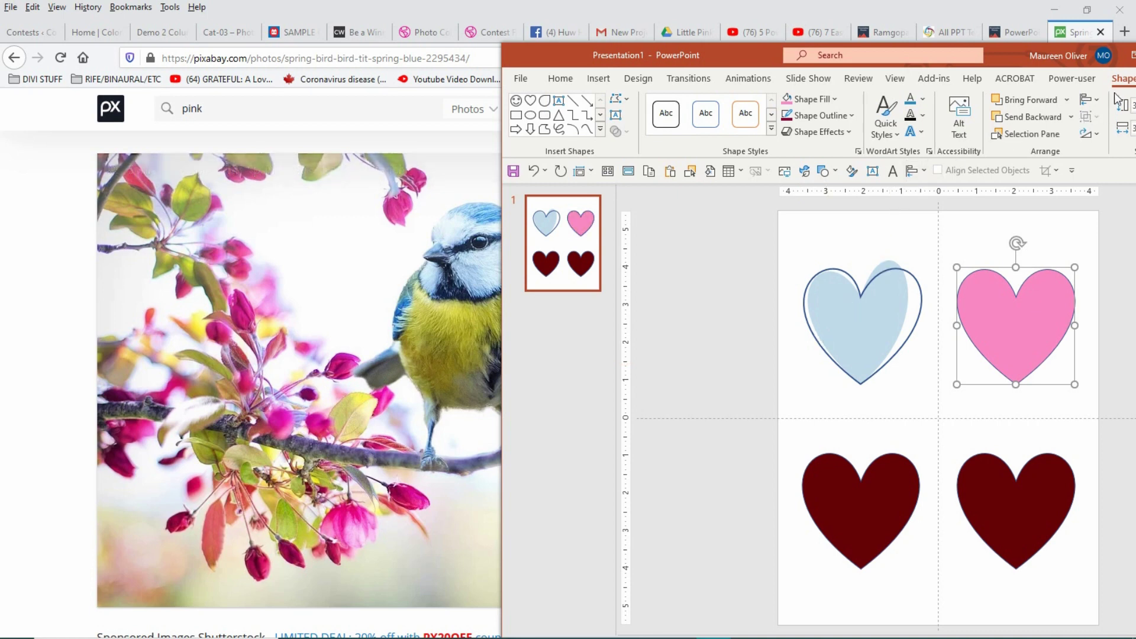
{"action": "left_click", "coordinate": [851, 116]}
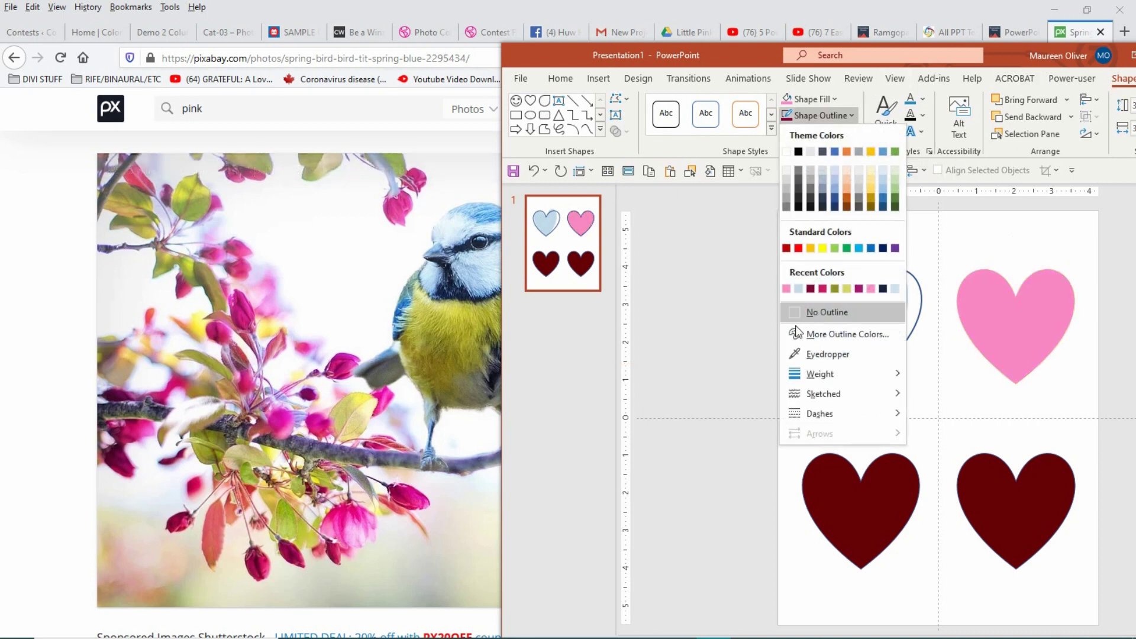
Give the pink heart a 4½ pt magenta outline sampled from the blossoms.
{"action": "left_click", "coordinate": [828, 354]}
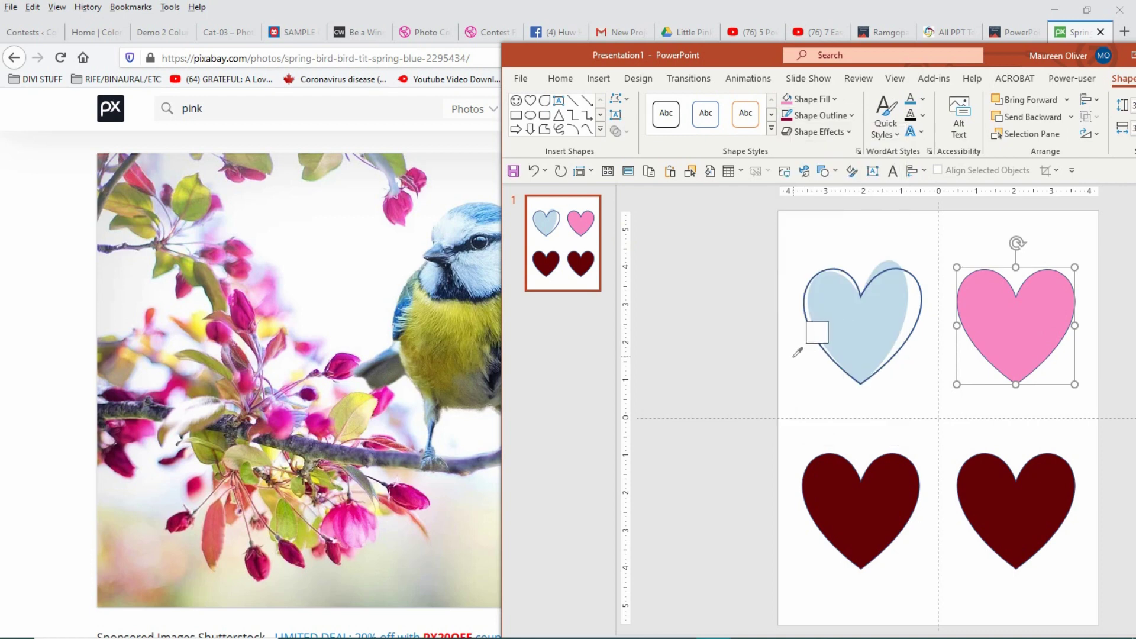
{"action": "left_click_drag", "start_coordinate": [795, 357], "coordinate": [345, 362]}
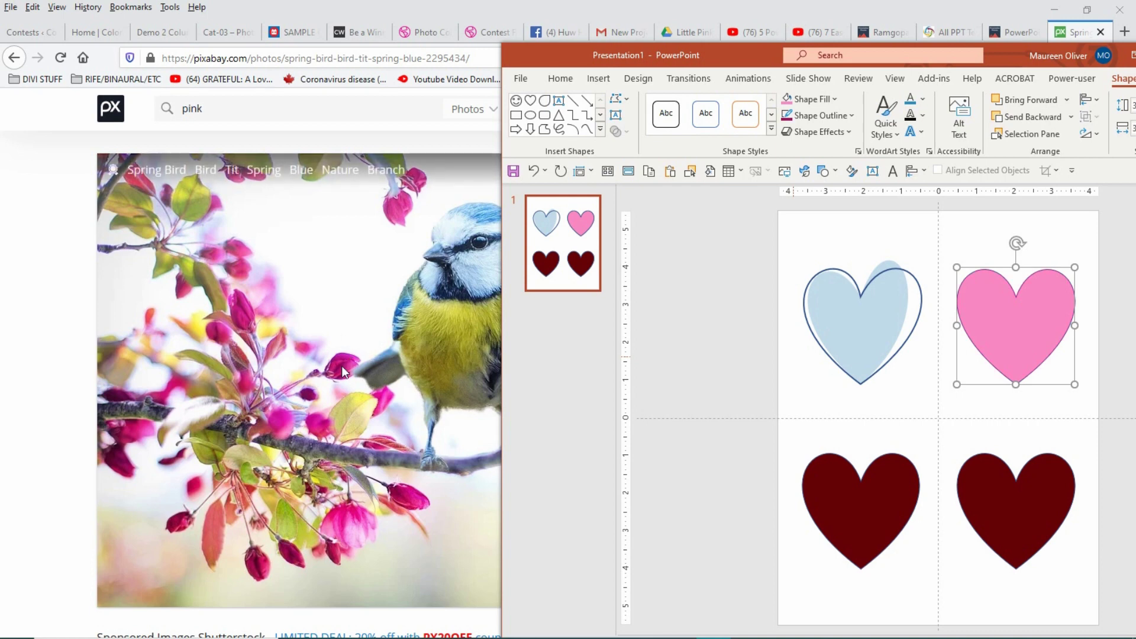
{"action": "left_click", "coordinate": [852, 118]}
{"action": "mouse_move", "coordinate": [845, 375]}
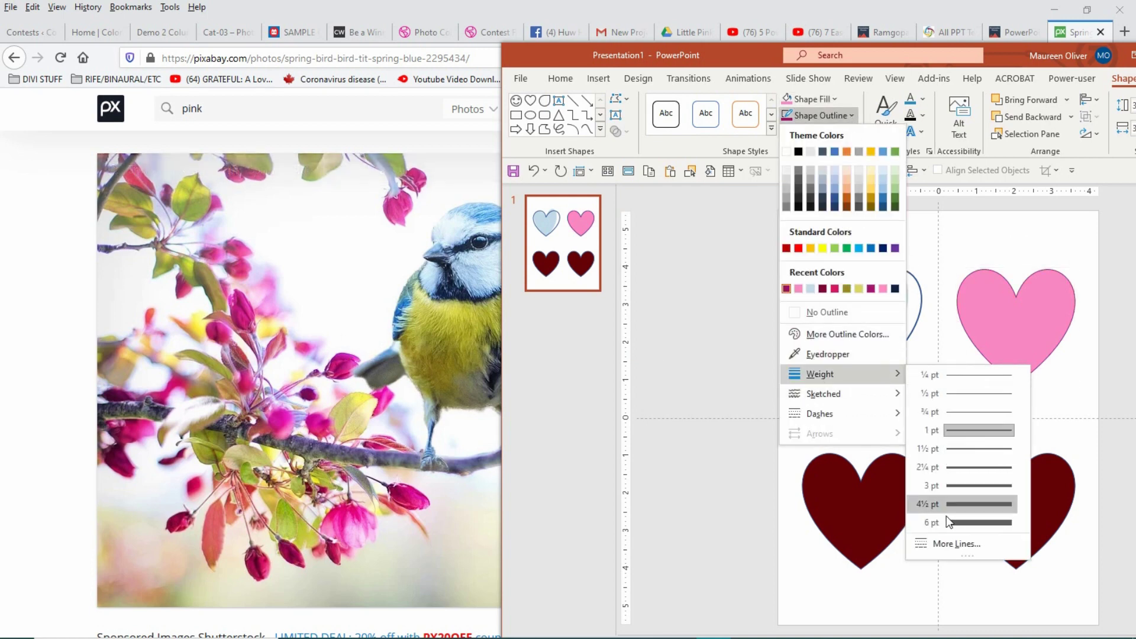
{"action": "left_click", "coordinate": [965, 518]}
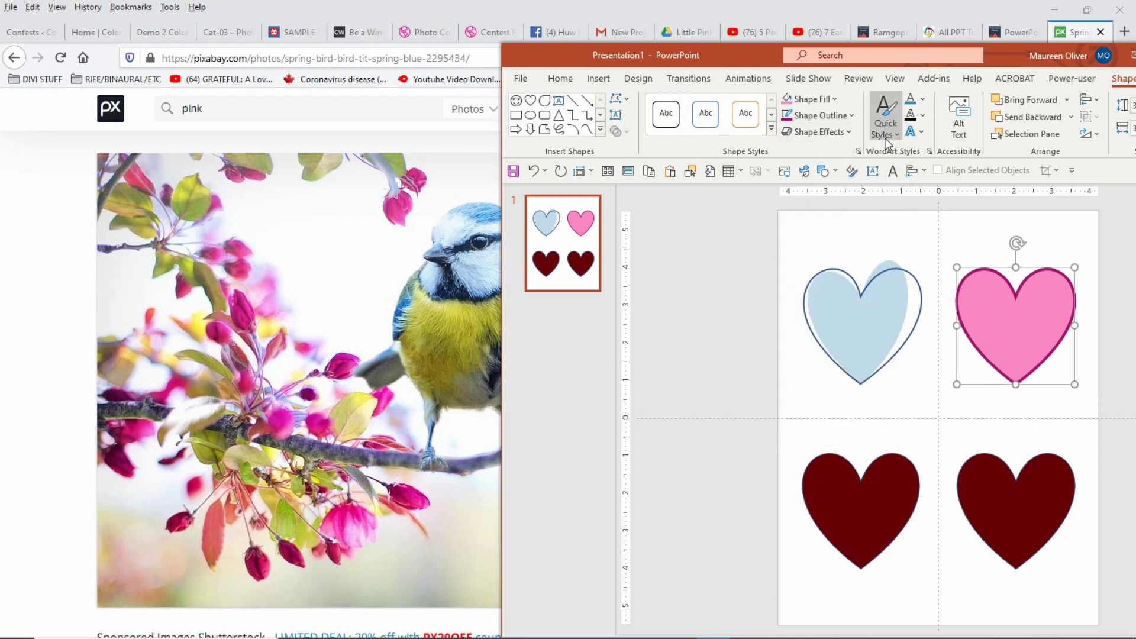
{"action": "left_click", "coordinate": [852, 115]}
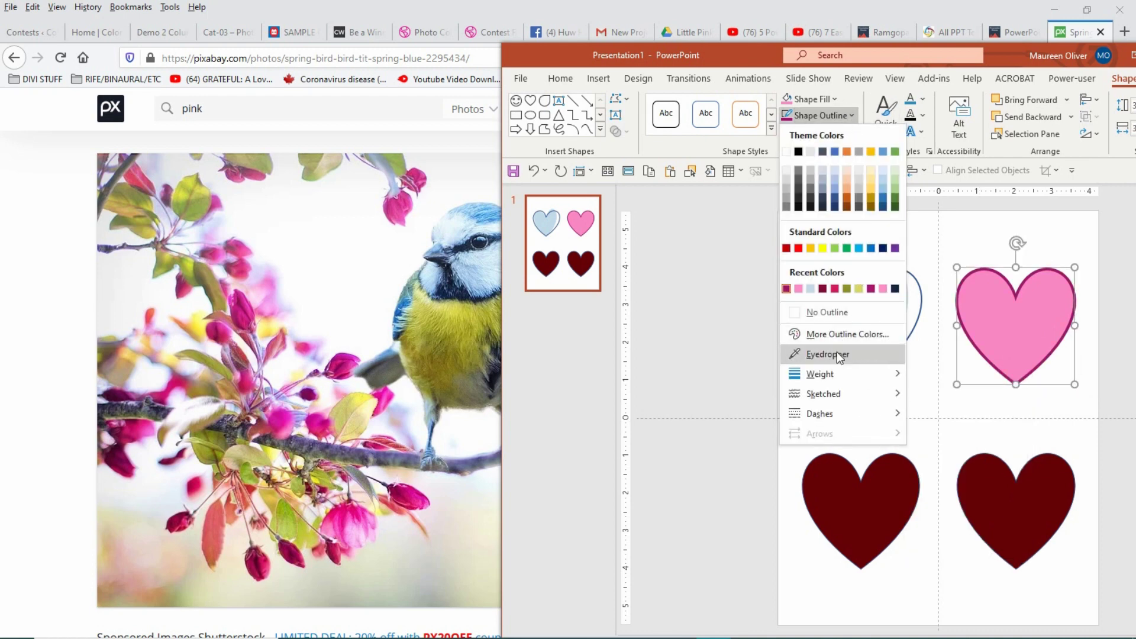
Set the pink heart's outline dash to Round Dot and select the lower-left heart.
{"action": "mouse_move", "coordinate": [837, 417]}
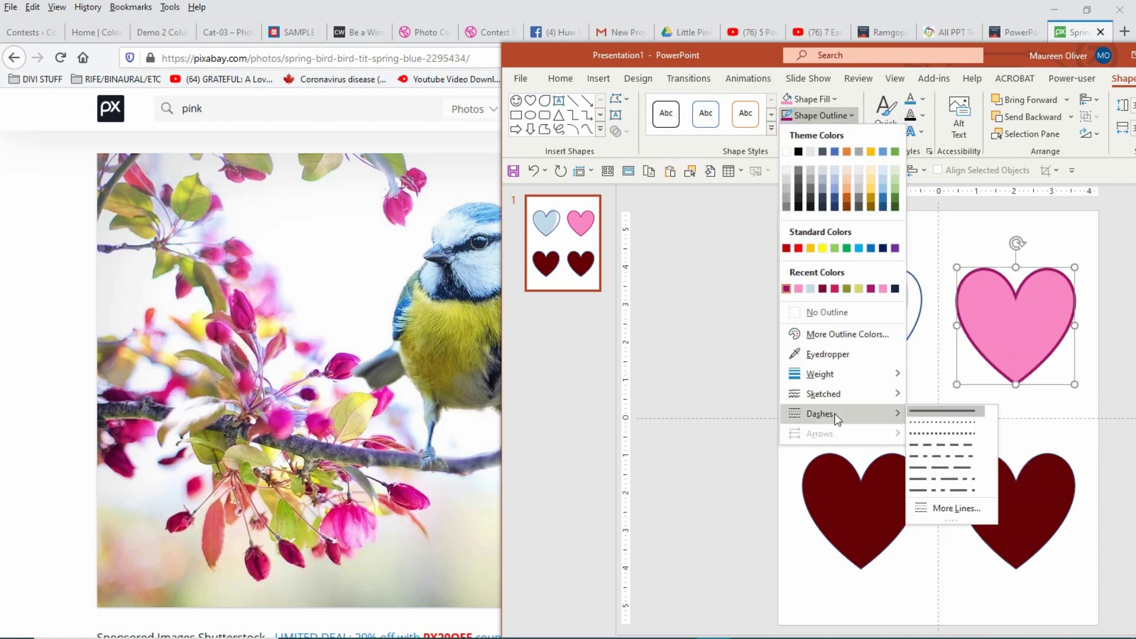
{"action": "left_click", "coordinate": [946, 422]}
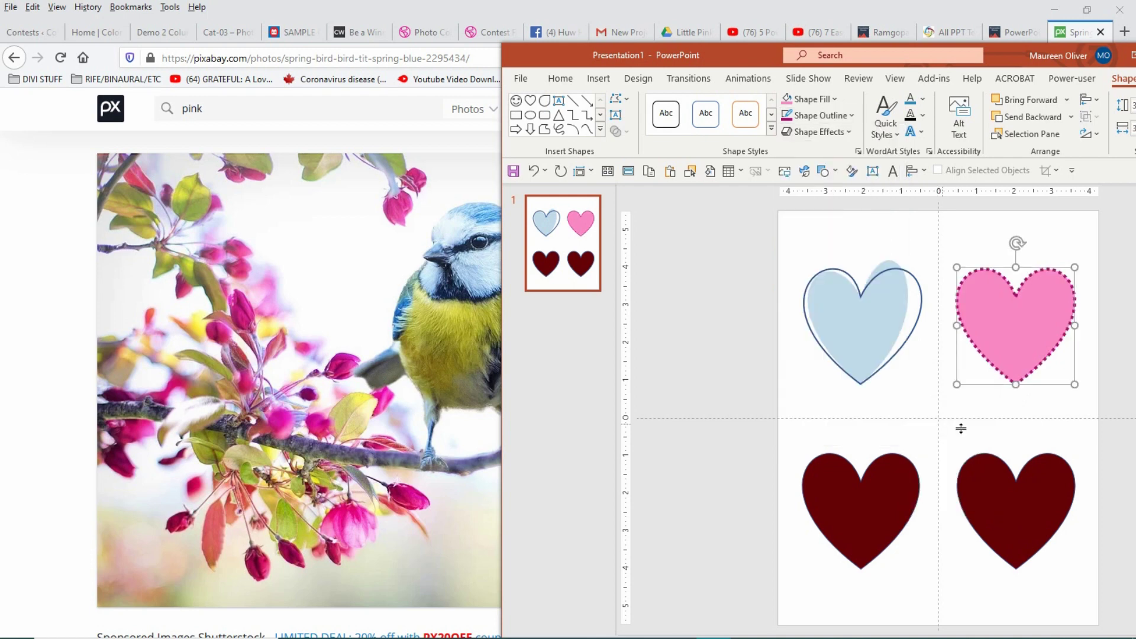
{"action": "left_click", "coordinate": [886, 485]}
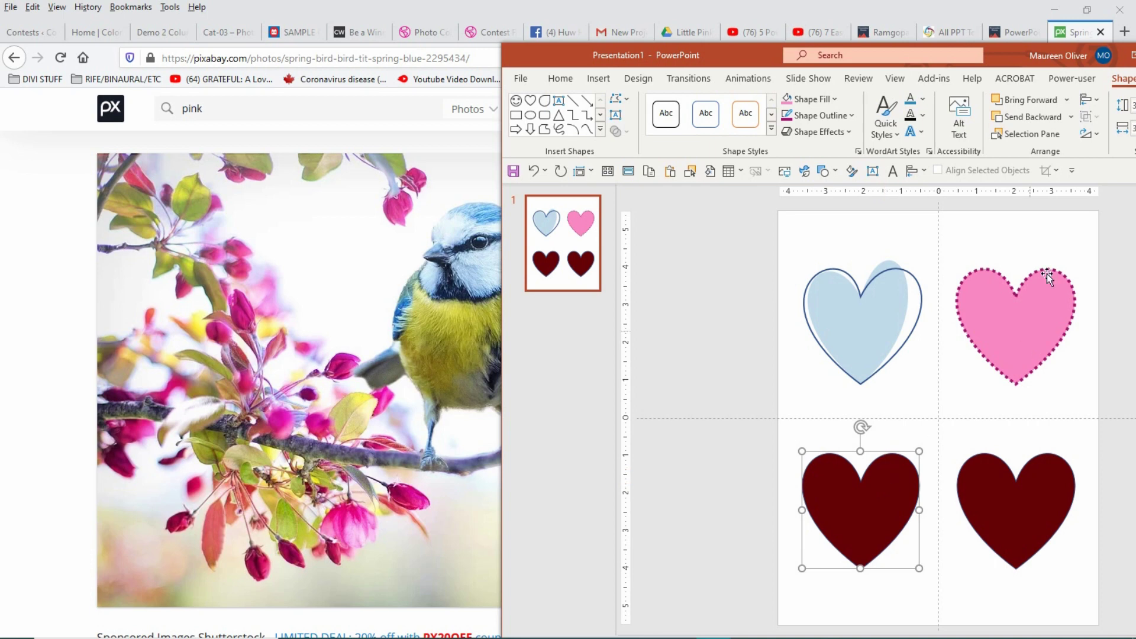
Fill the lower-left heart with yellow-green eyedropped from the bird's chest.
{"action": "left_click", "coordinate": [834, 98]}
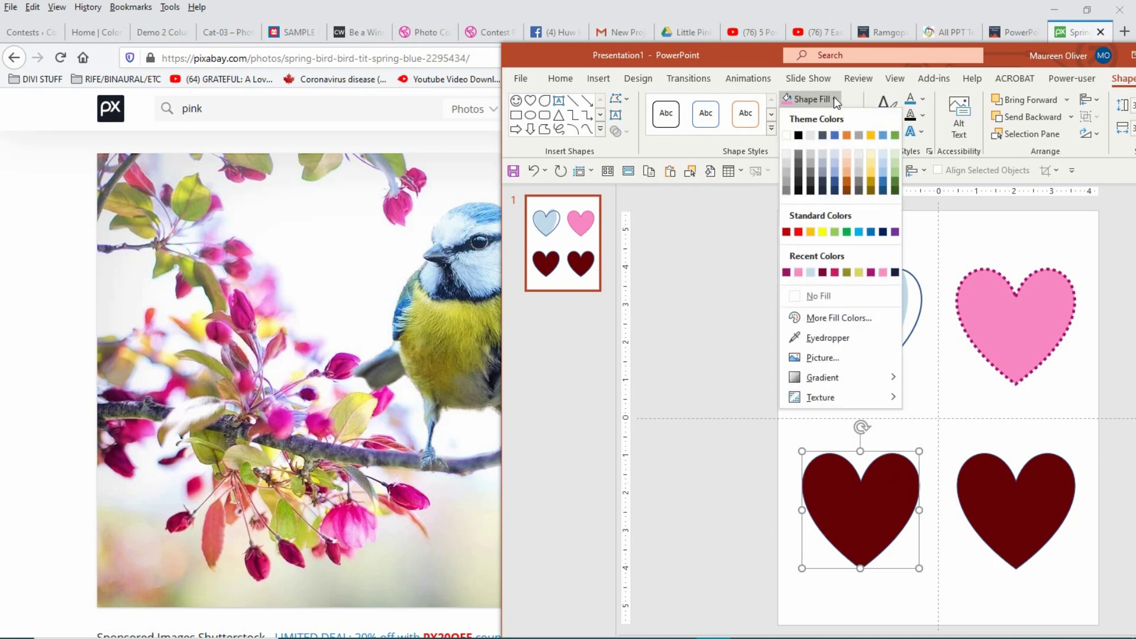
{"action": "left_click", "coordinate": [823, 340]}
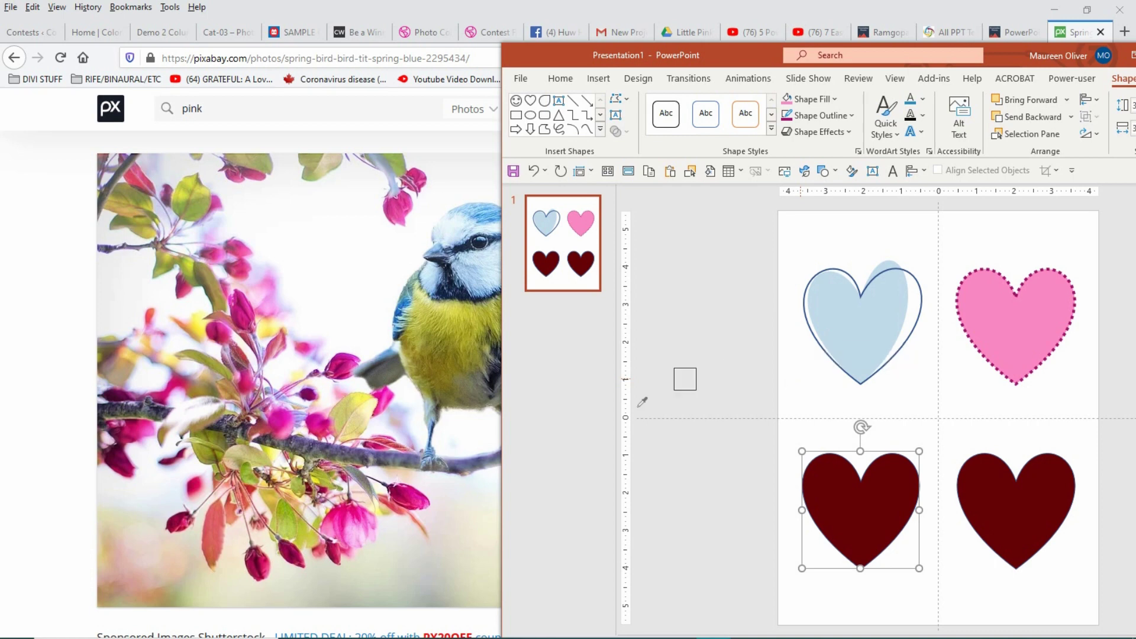
{"action": "left_click", "coordinate": [452, 313]}
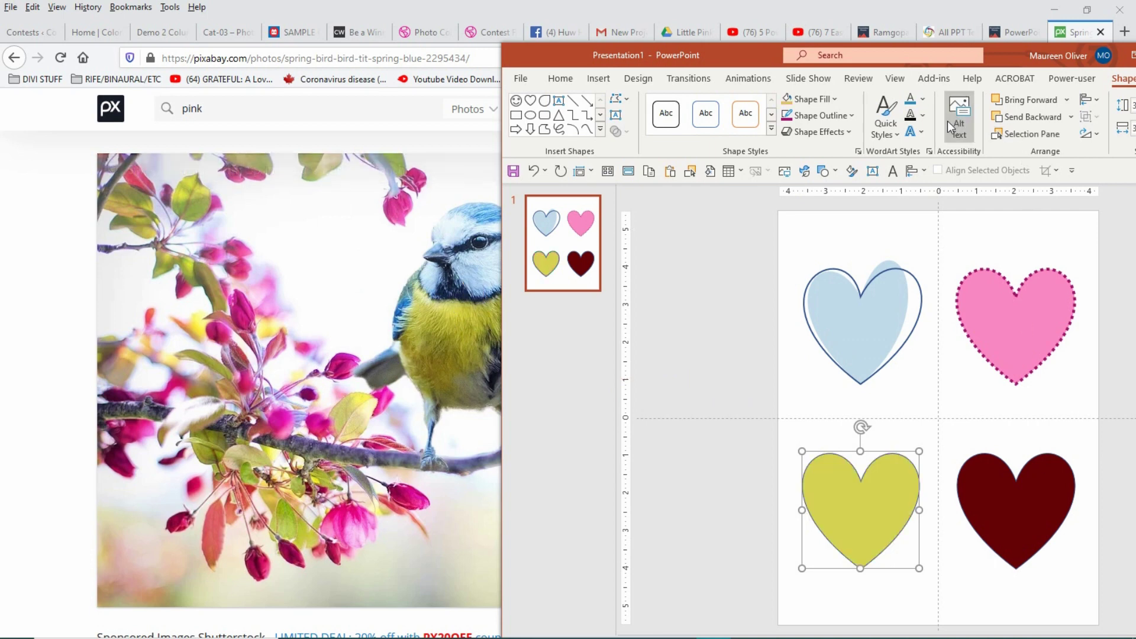
{"action": "left_click", "coordinate": [851, 116]}
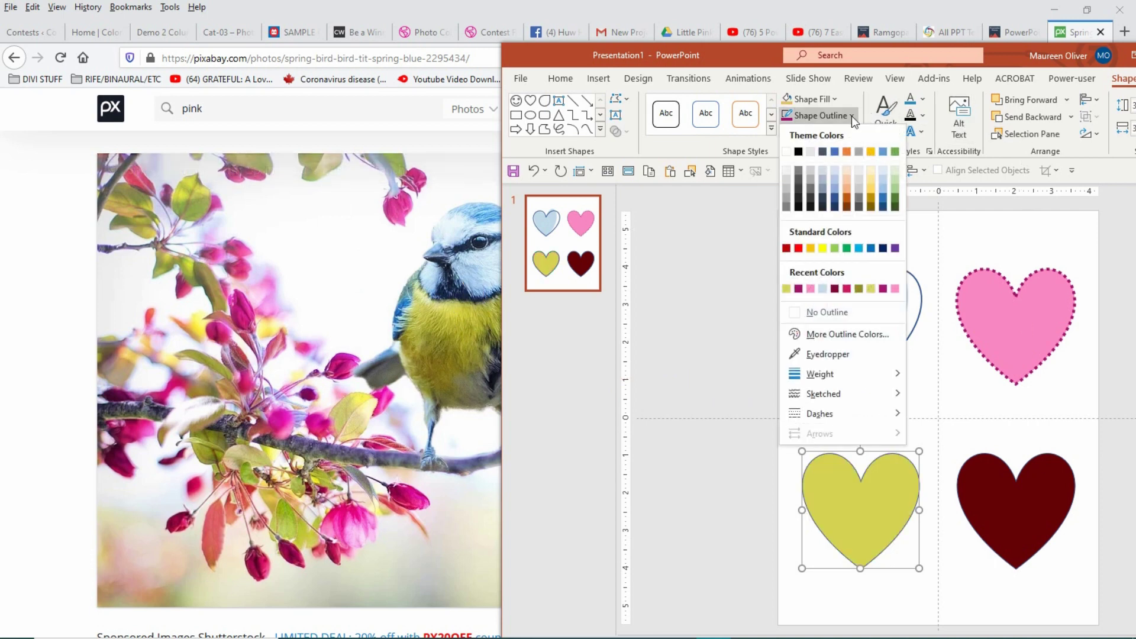
Give the yellow-green heart a 3 pt olive outline sampled from the bird.
{"action": "left_click", "coordinate": [820, 354]}
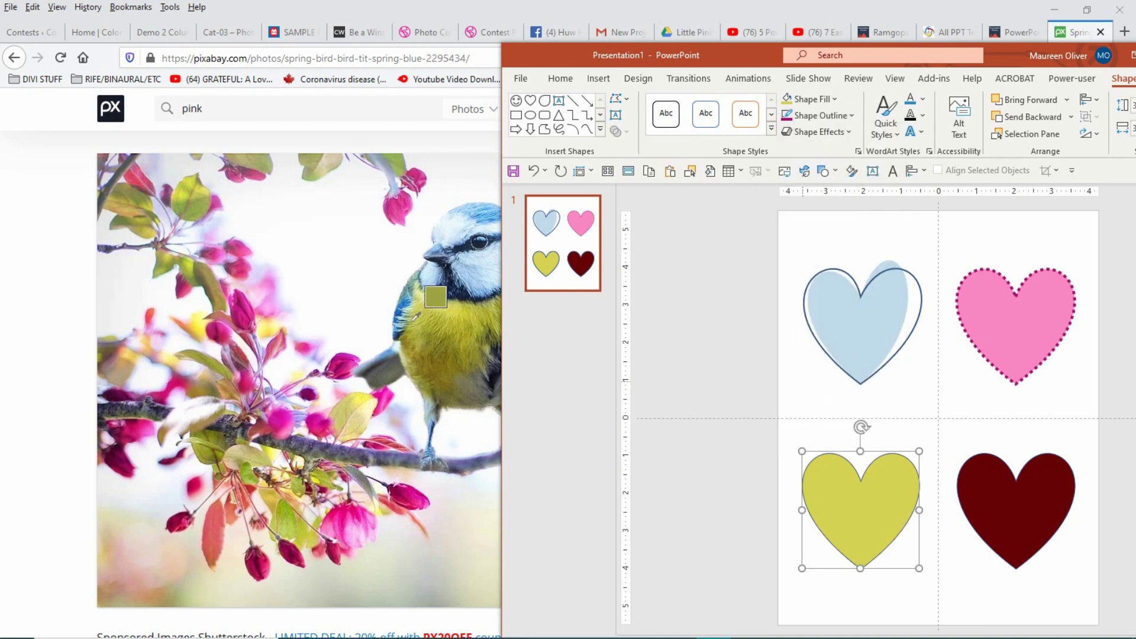
{"action": "left_click", "coordinate": [438, 337]}
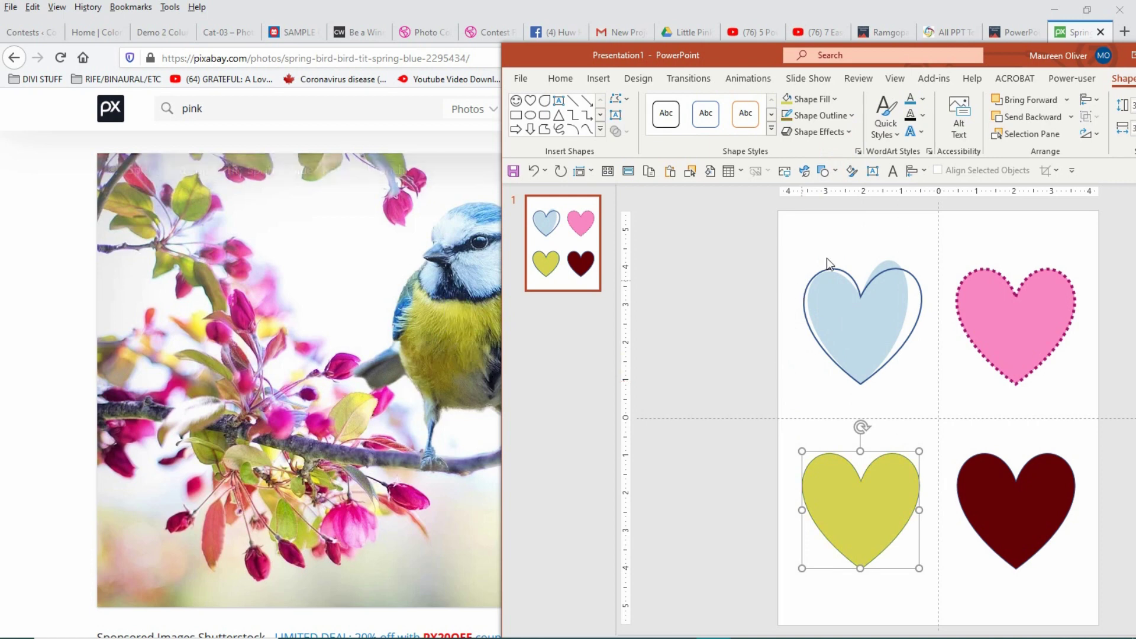
{"action": "left_click", "coordinate": [852, 115]}
{"action": "mouse_move", "coordinate": [837, 369]}
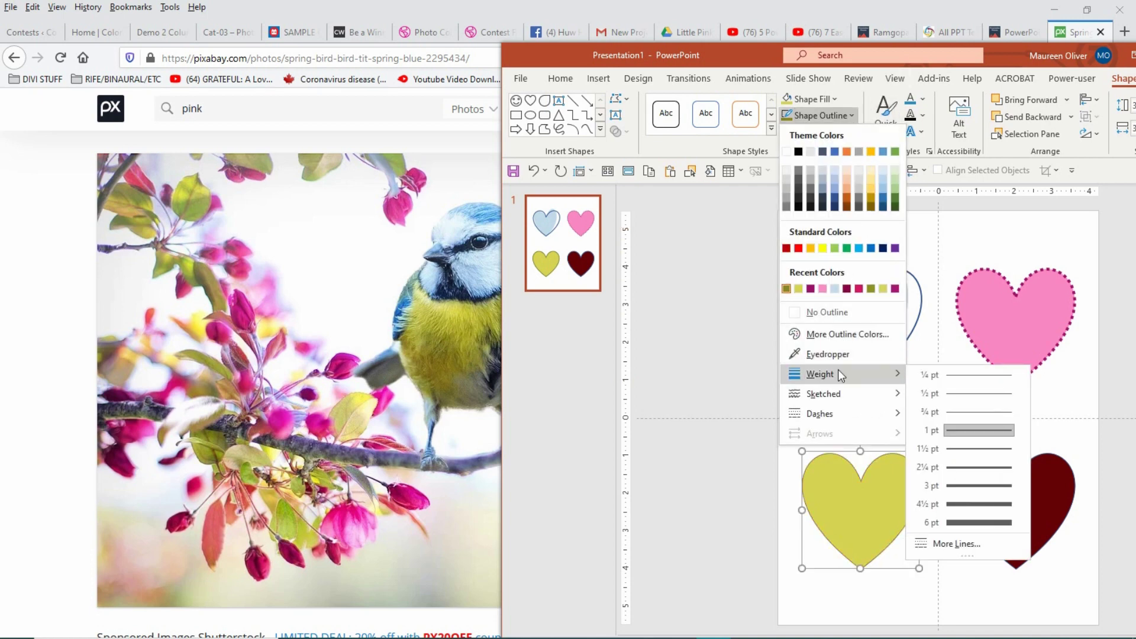
{"action": "left_click", "coordinate": [979, 485]}
{"action": "left_click", "coordinate": [861, 509]}
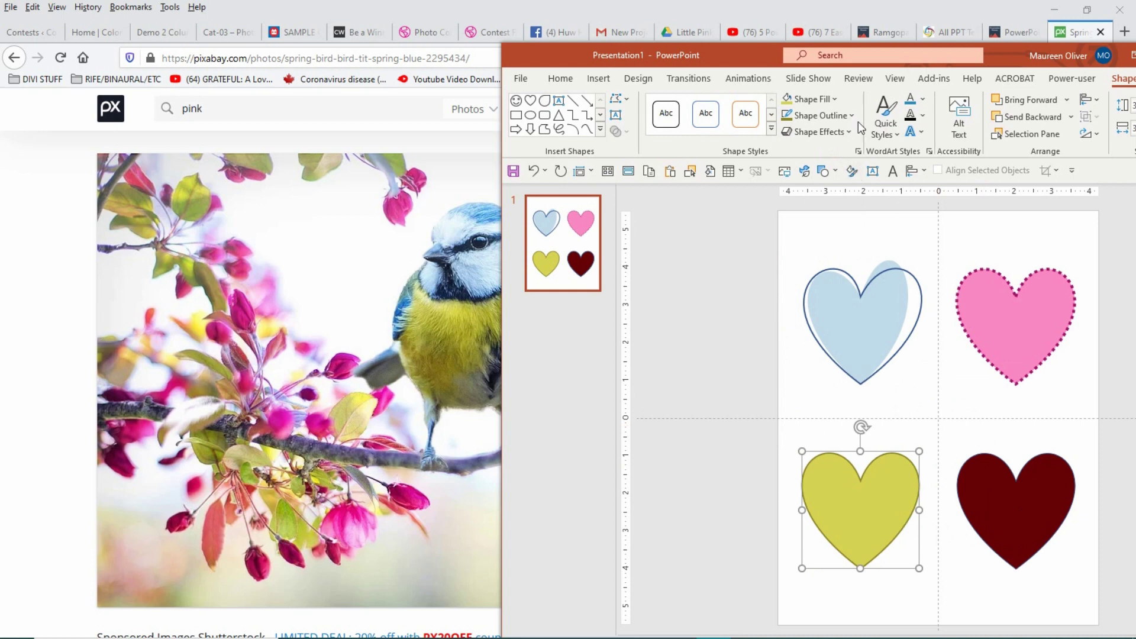
Apply a wavy sketched style to the outline, then select the lower-right heart.
{"action": "left_click", "coordinate": [852, 115]}
{"action": "mouse_move", "coordinate": [836, 394]}
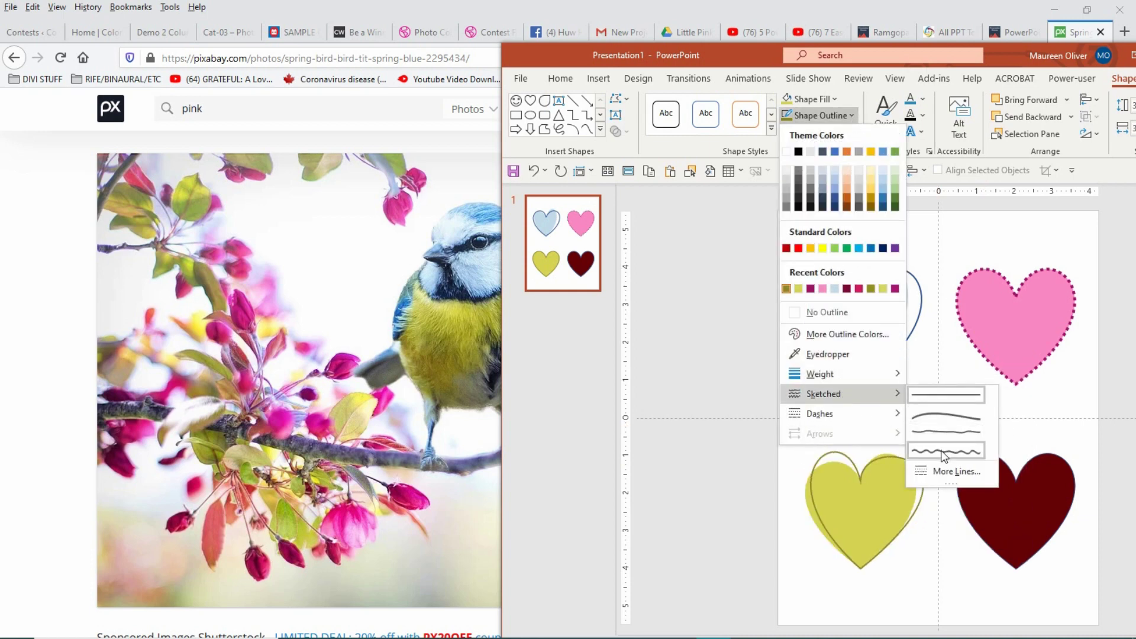
{"action": "left_click", "coordinate": [943, 435]}
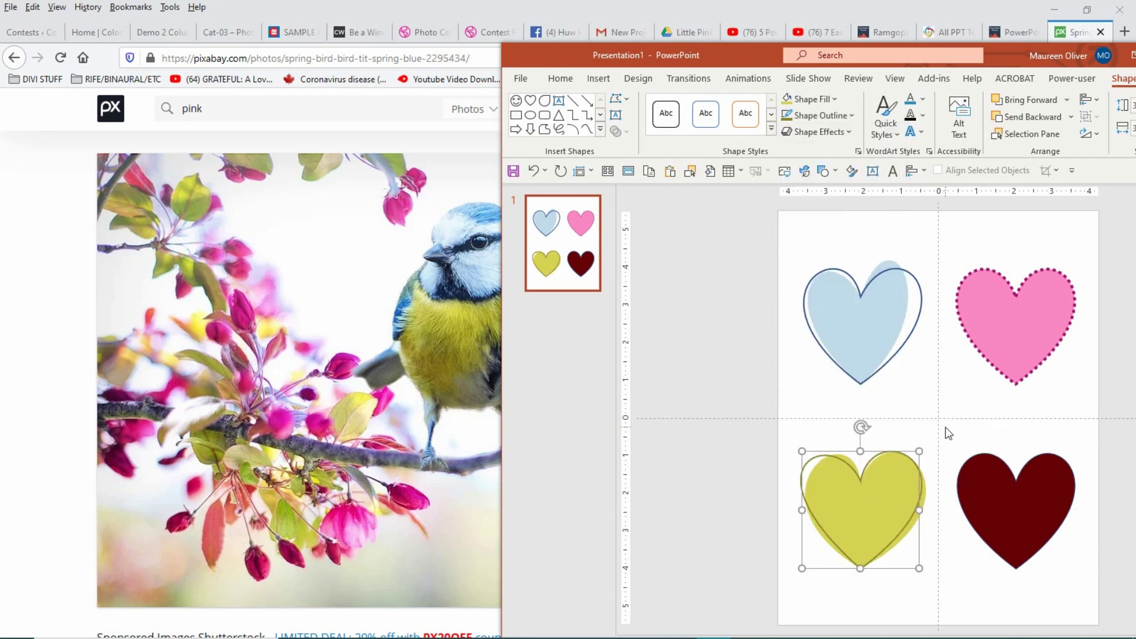
{"action": "left_click", "coordinate": [951, 405]}
{"action": "left_click", "coordinate": [1029, 476]}
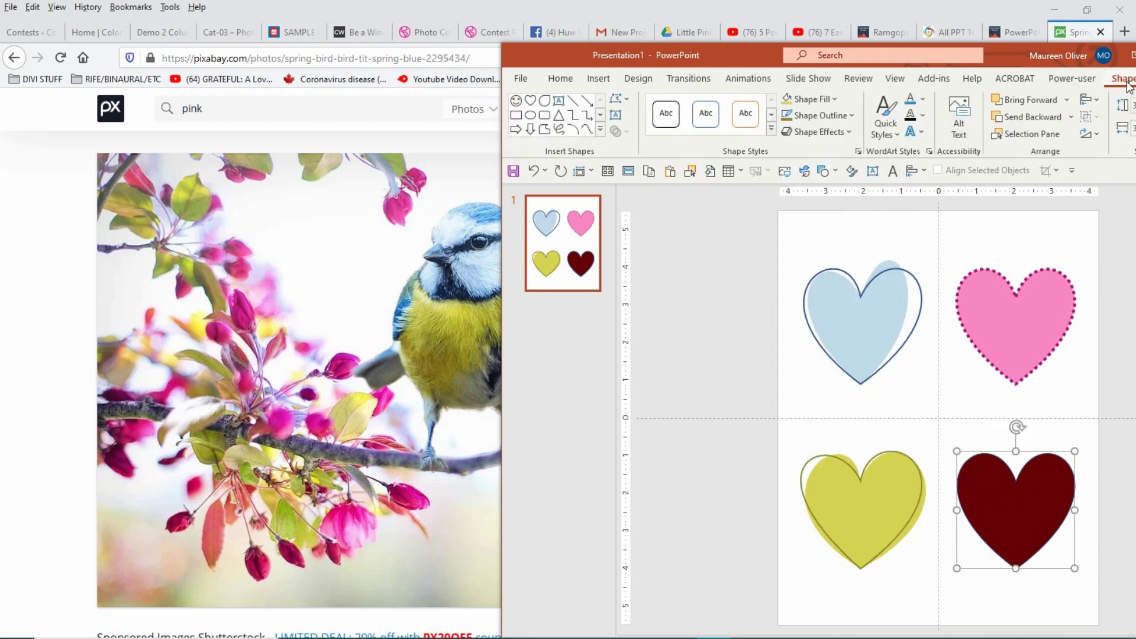
Fill the lower-right heart with magenta eyedropped from a blossom in the photo.
{"action": "left_click", "coordinate": [835, 99]}
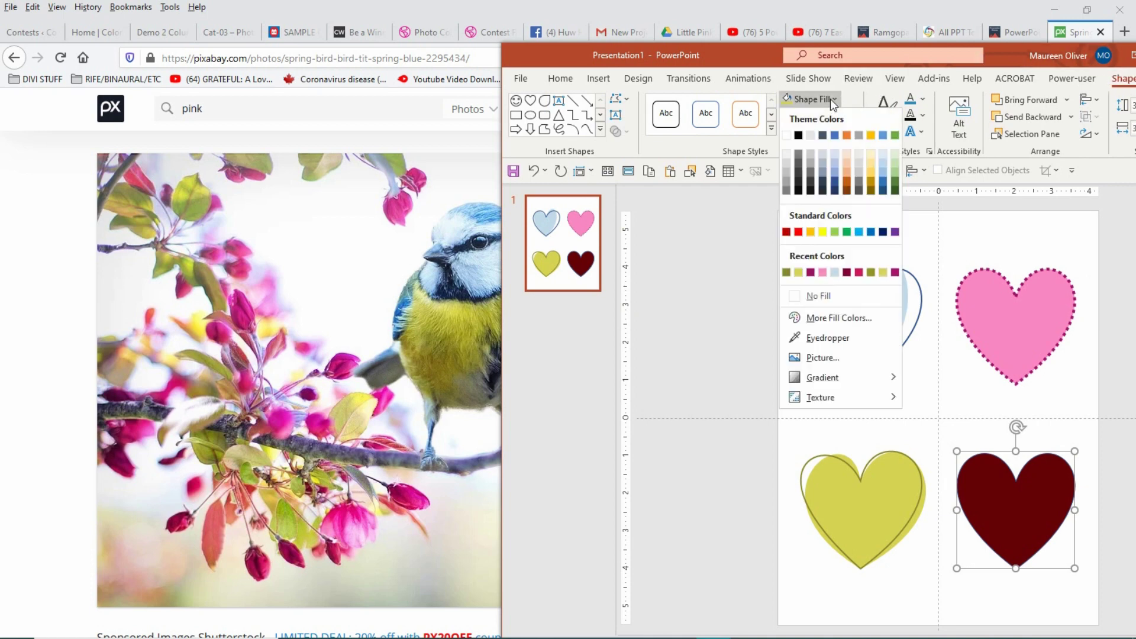
{"action": "left_click", "coordinate": [829, 338]}
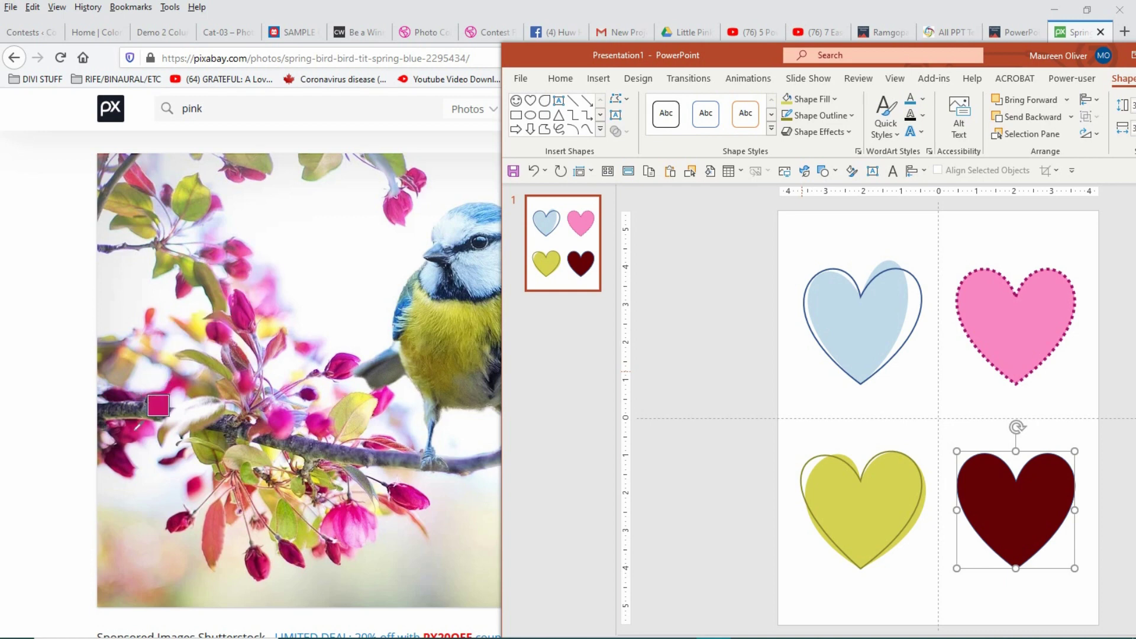
{"action": "left_click", "coordinate": [134, 428]}
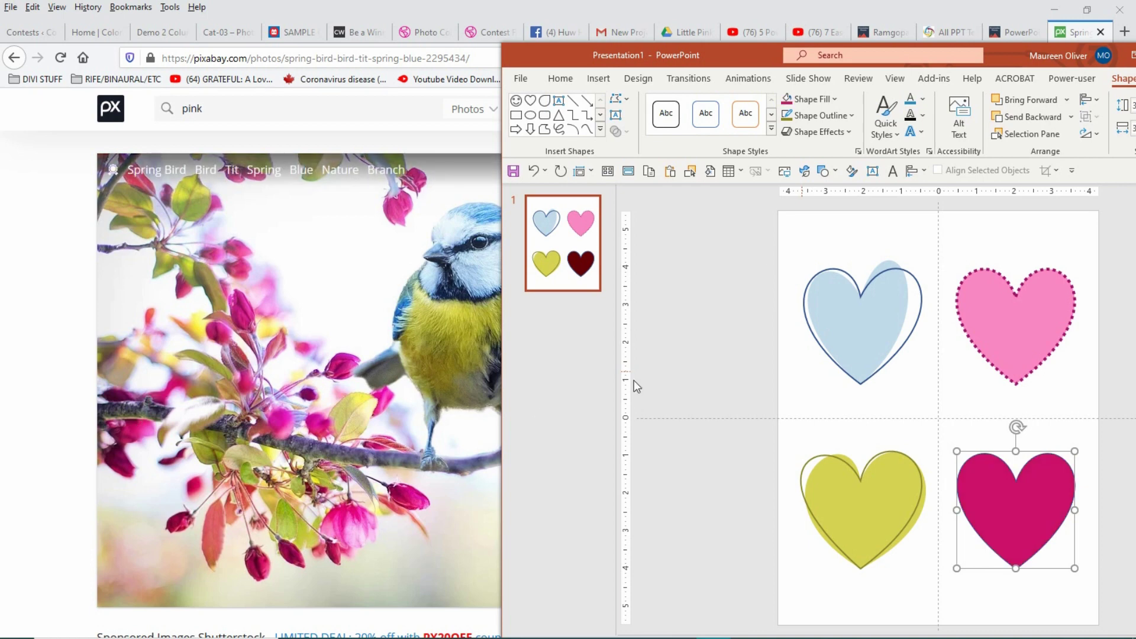
Give the magenta heart a 4½ pt dark outline sampled from the photo.
{"action": "left_click", "coordinate": [851, 114]}
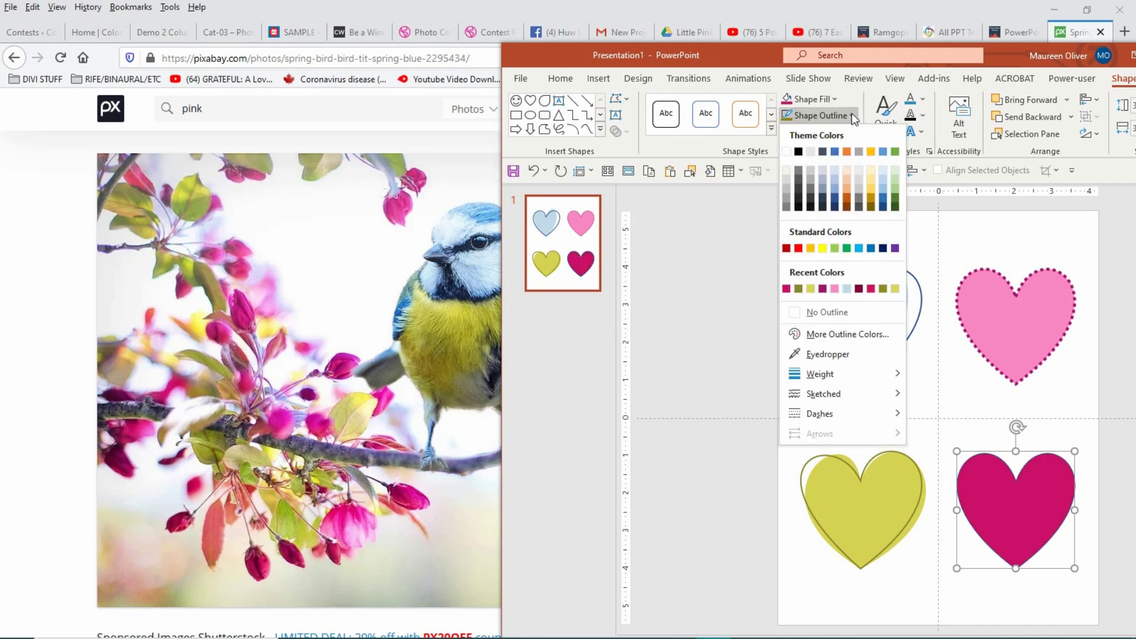
{"action": "left_click", "coordinate": [811, 354]}
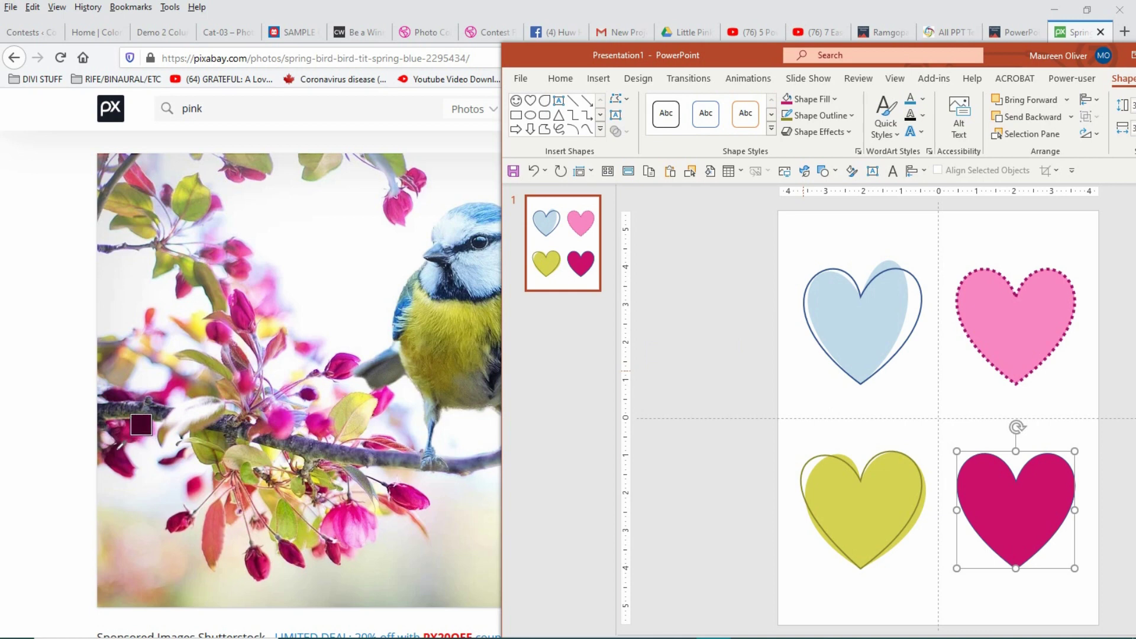
{"action": "key", "text": "Escape"}
{"action": "left_click", "coordinate": [852, 115]}
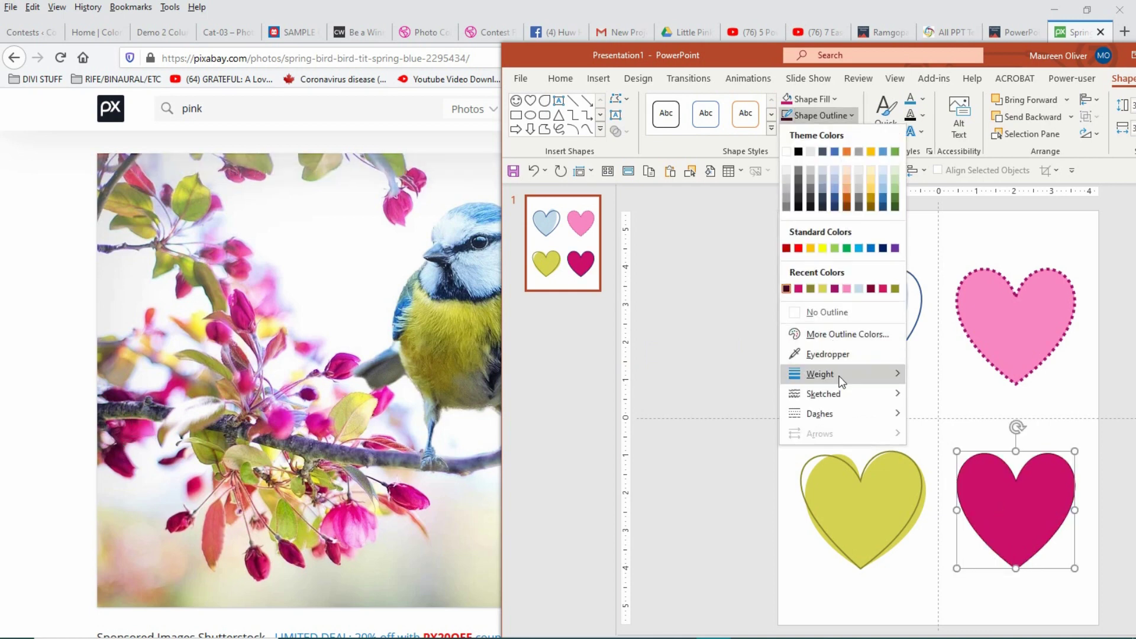
{"action": "mouse_move", "coordinate": [878, 382]}
{"action": "left_click", "coordinate": [985, 506]}
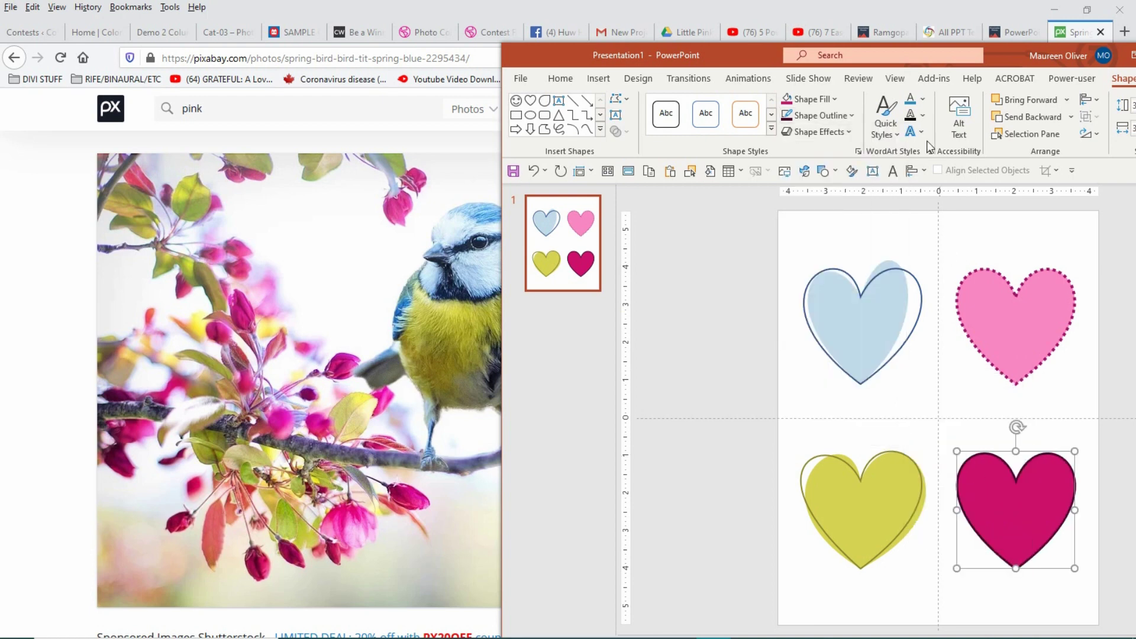
Confirm a thick outline weight on the magenta heart and deselect it to view the result.
{"action": "left_click", "coordinate": [851, 115]}
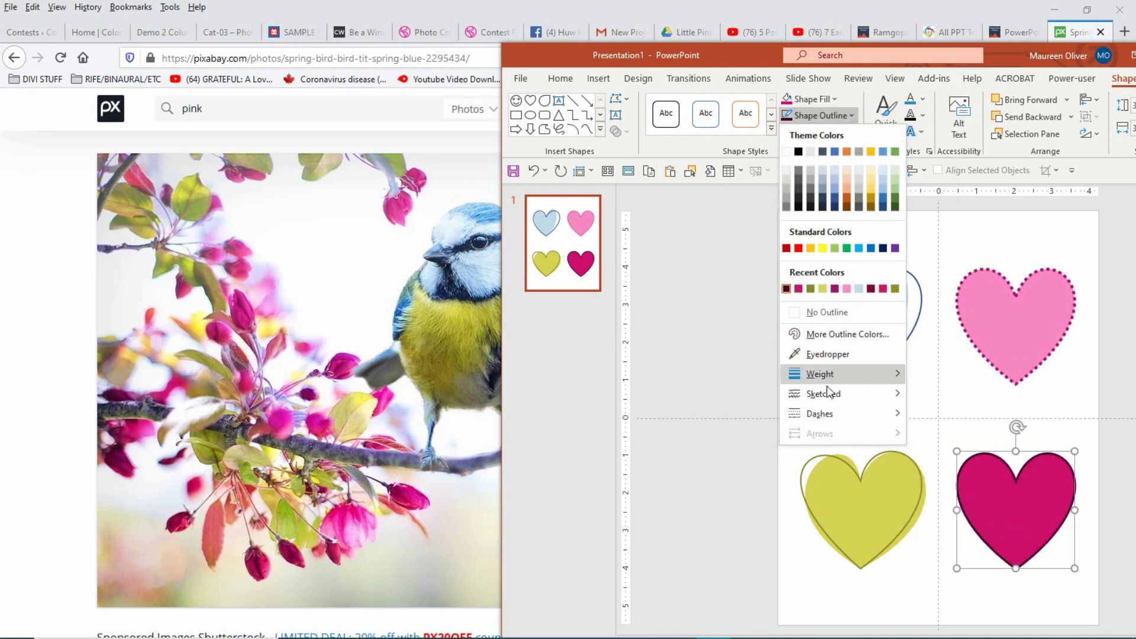
{"action": "mouse_move", "coordinate": [829, 390]}
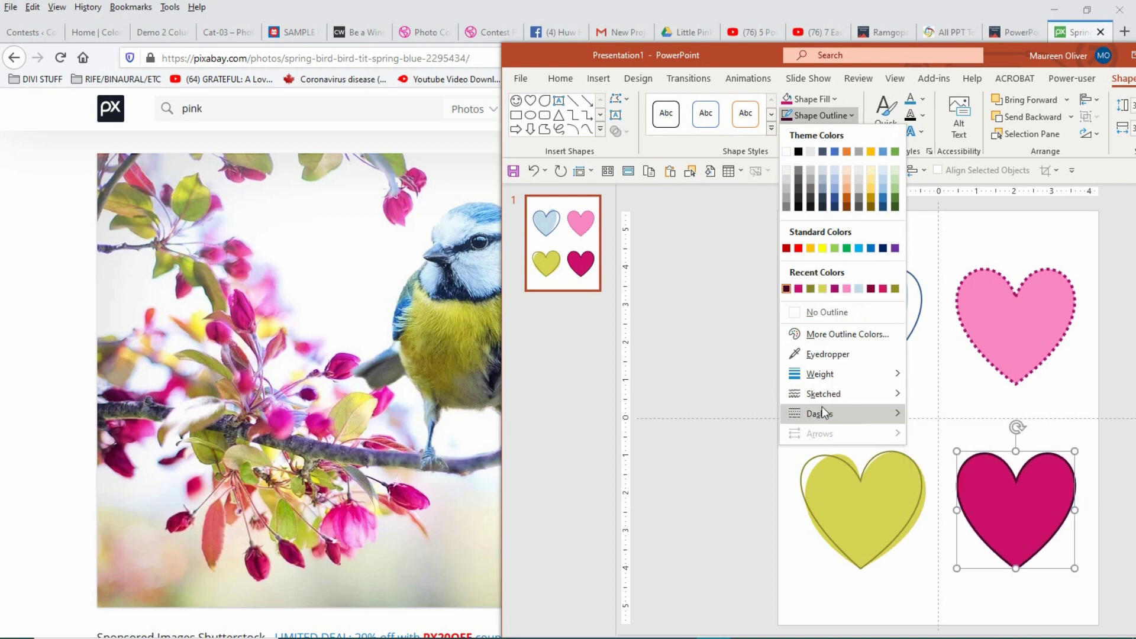
{"action": "mouse_move", "coordinate": [822, 413]}
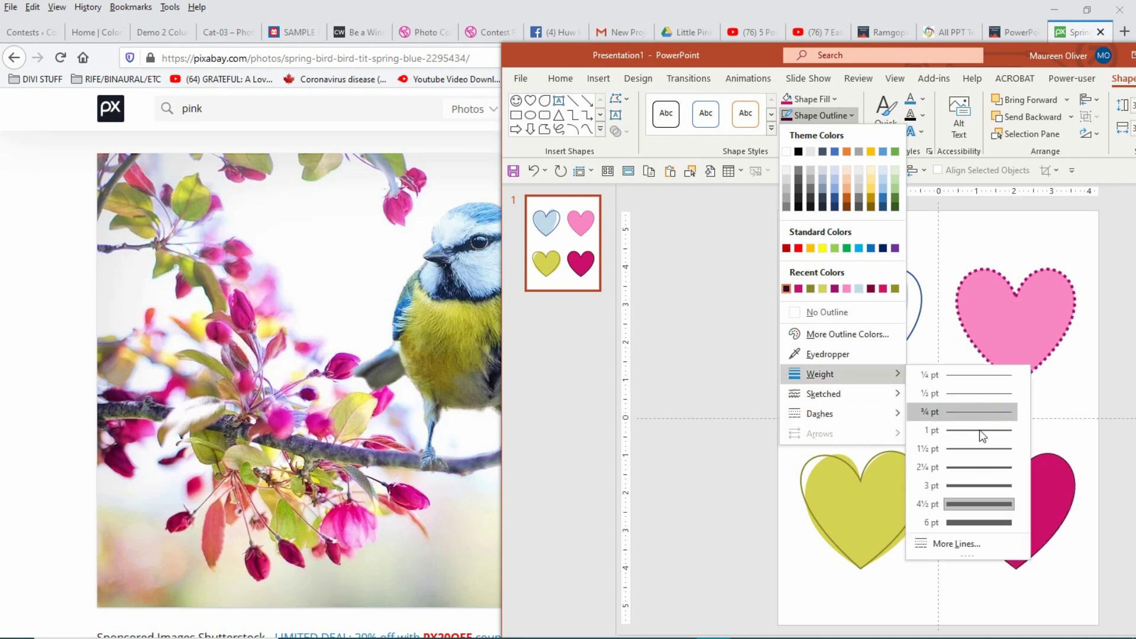
{"action": "left_click", "coordinate": [979, 523]}
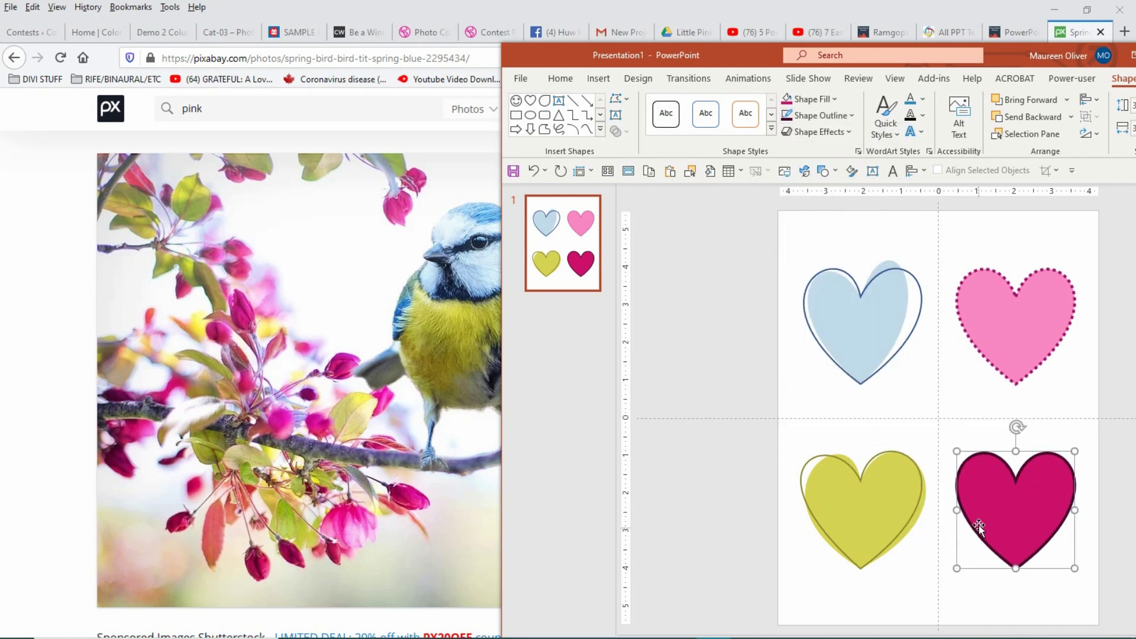
{"action": "left_click", "coordinate": [981, 373]}
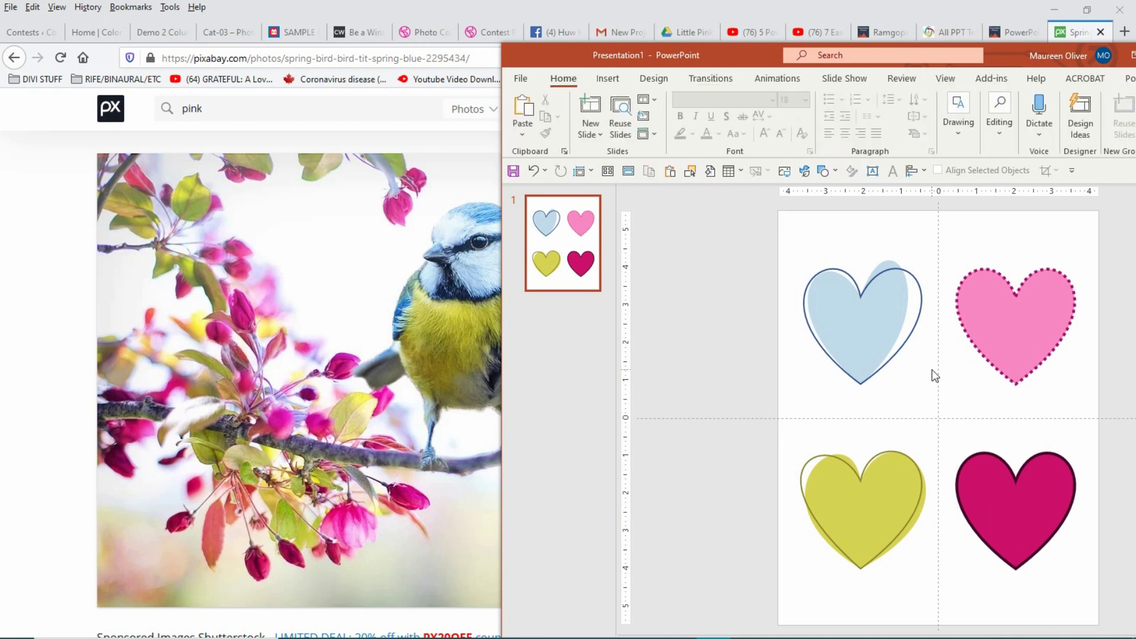